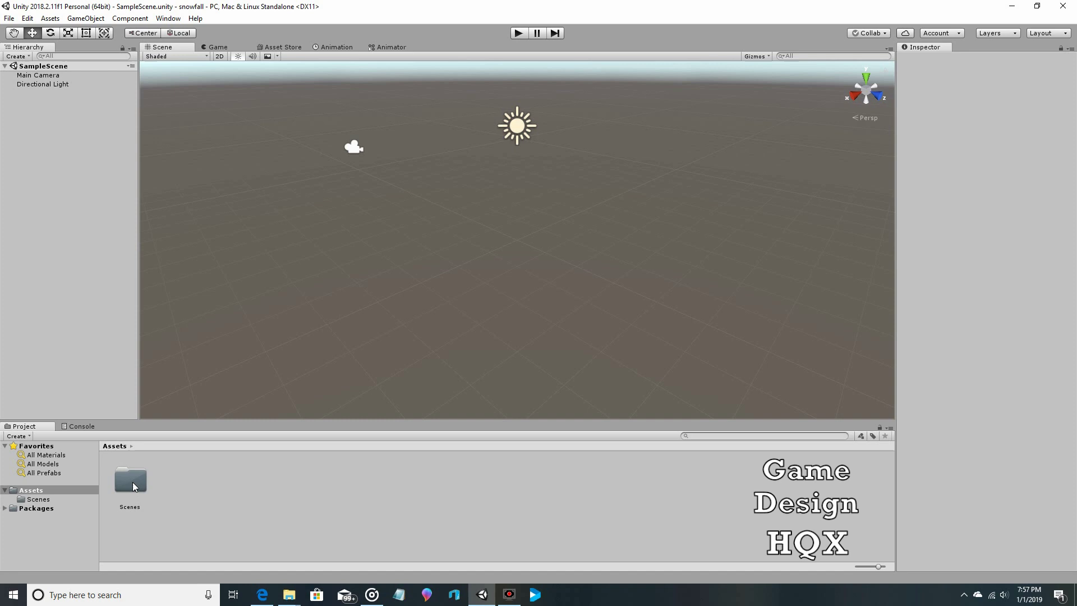
# Delete the Scenes folder and its SampleScene from Assets
pyautogui.click(37, 501)
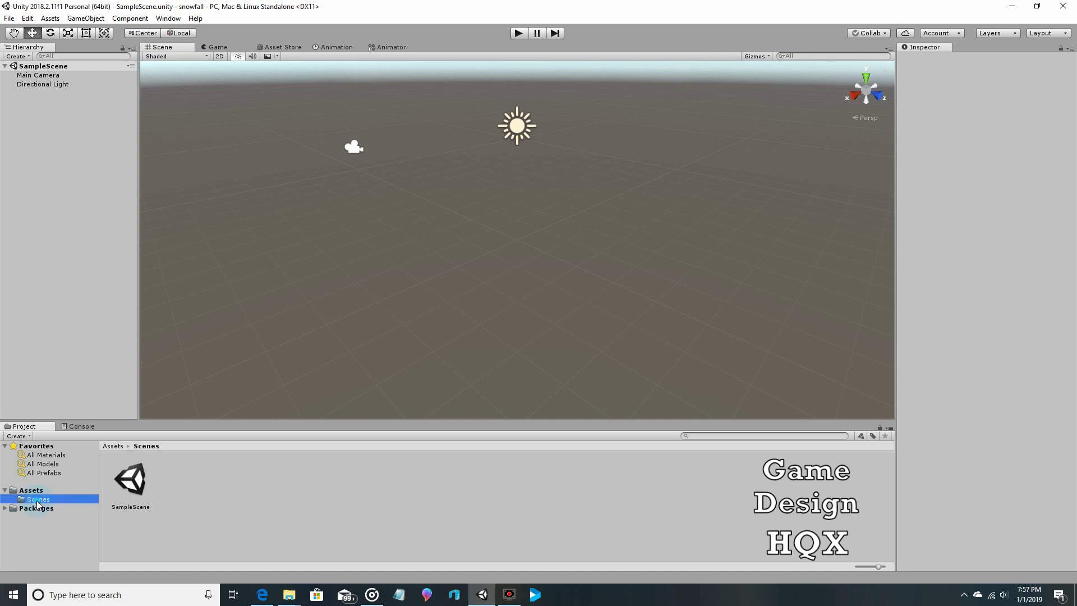
pyautogui.rightClick(37, 504)
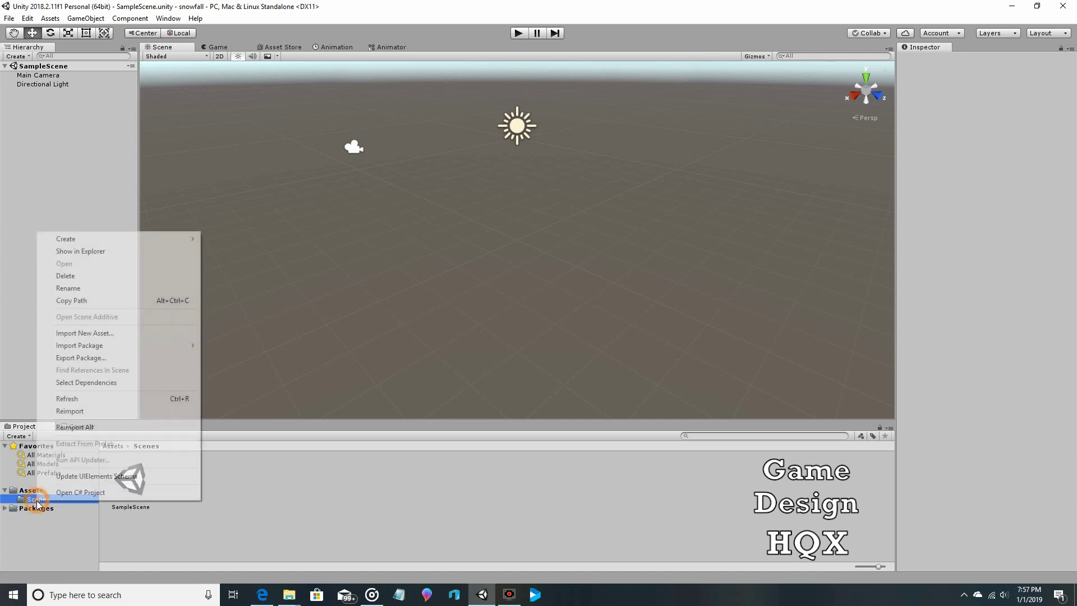
pyautogui.click(84, 278)
pyautogui.click(565, 320)
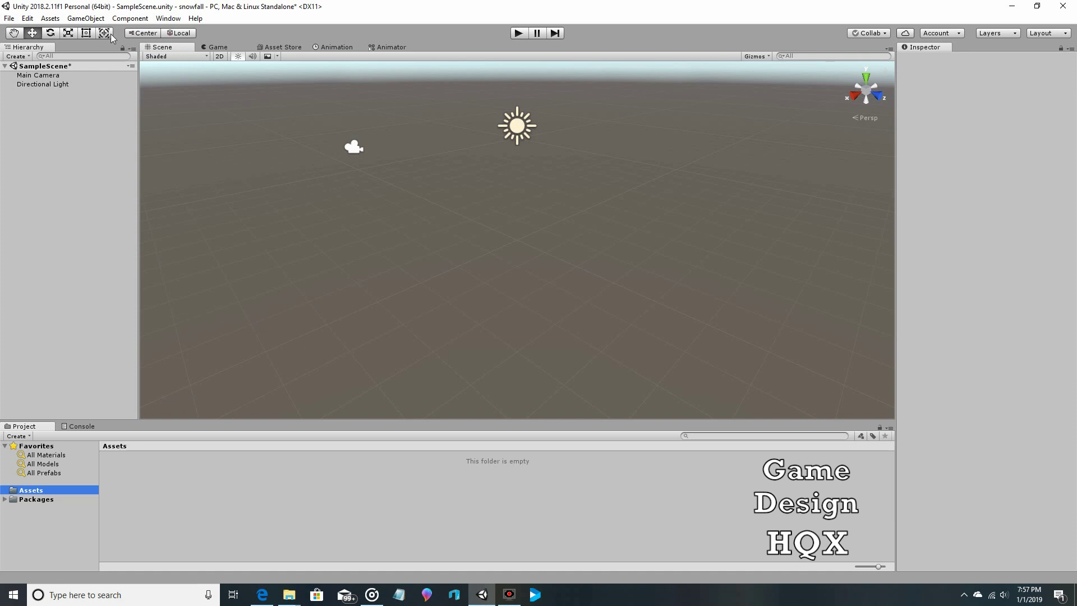
# Add a 3D Plane object to the scene from the GameObject menu
pyautogui.click(90, 20)
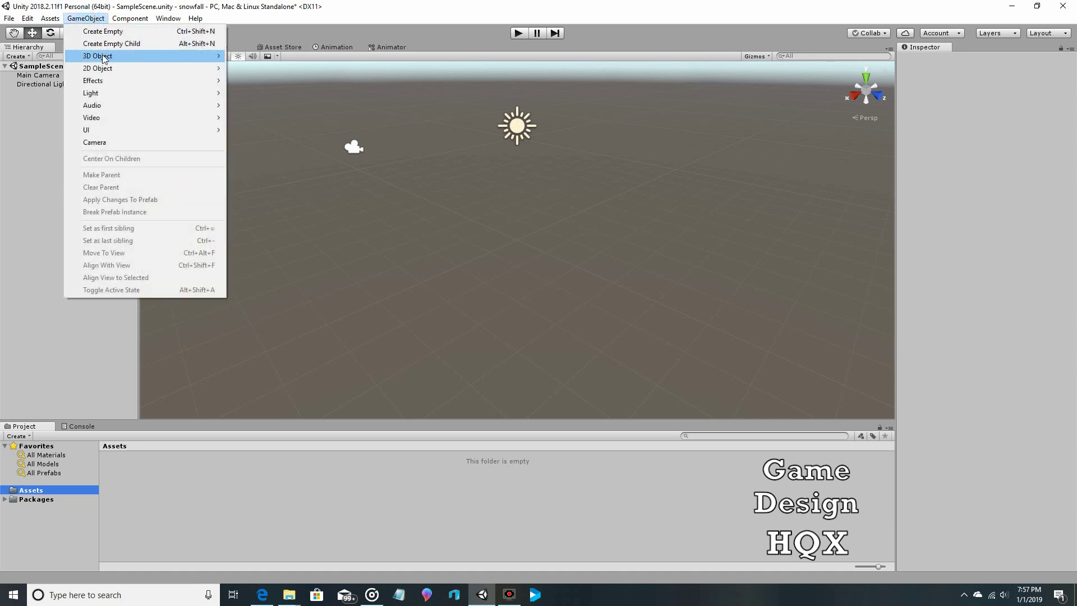
pyautogui.moveTo(130, 57)
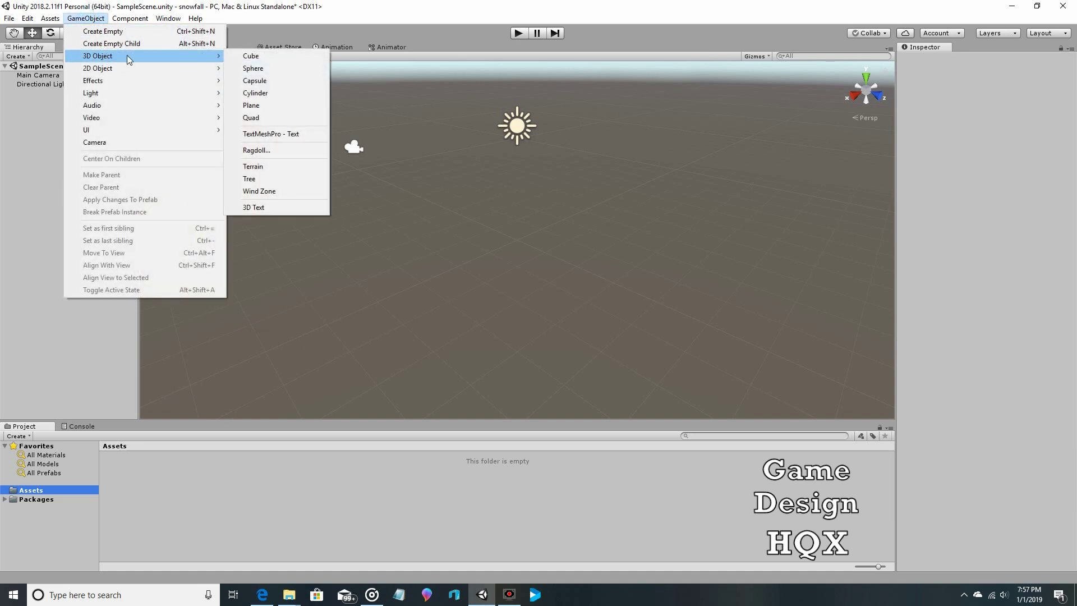
pyautogui.click(264, 105)
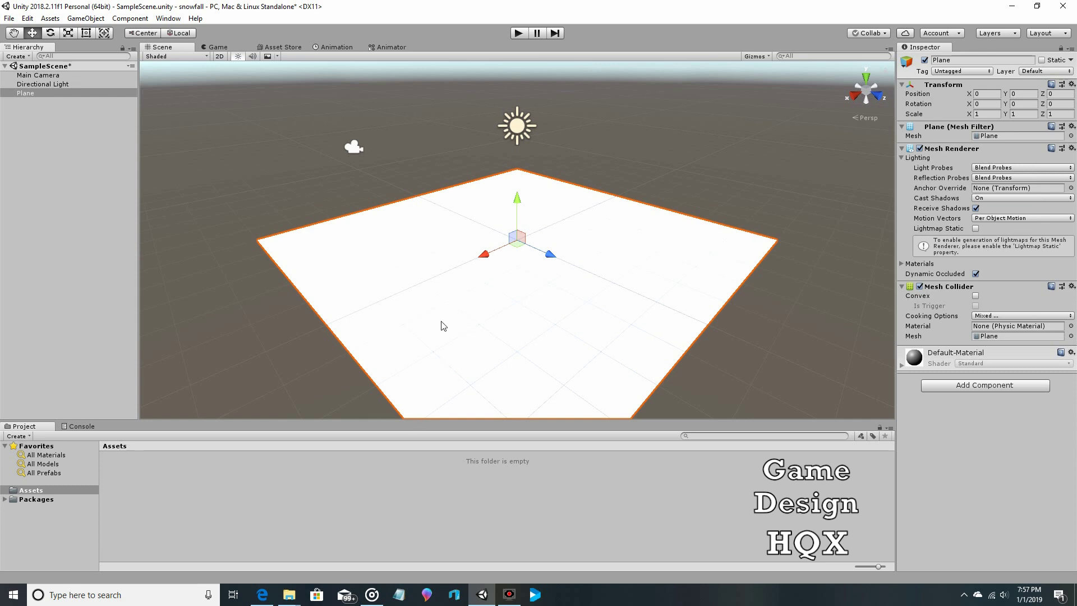
# Create a new material in Assets named grass
pyautogui.rightClick(139, 466)
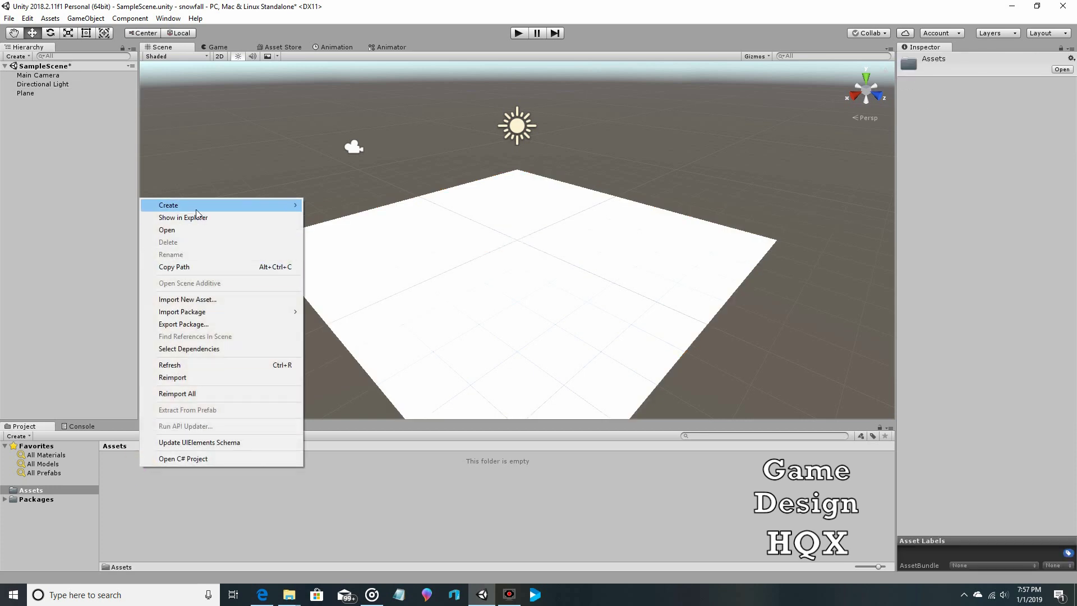
pyautogui.moveTo(196, 212)
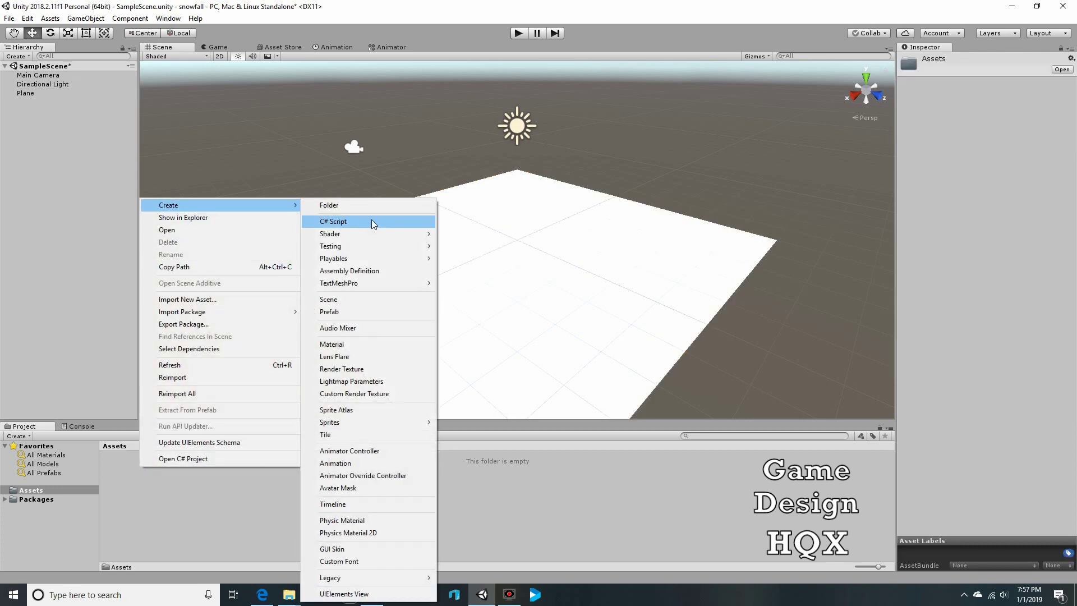
pyautogui.click(375, 344)
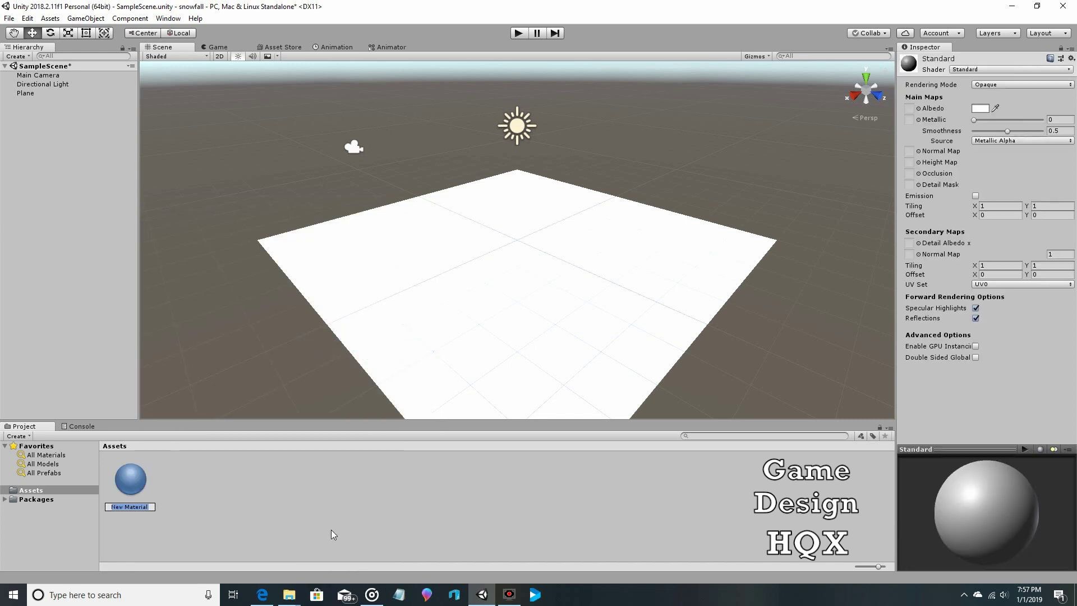
pyautogui.write('grass')
pyautogui.click(321, 520)
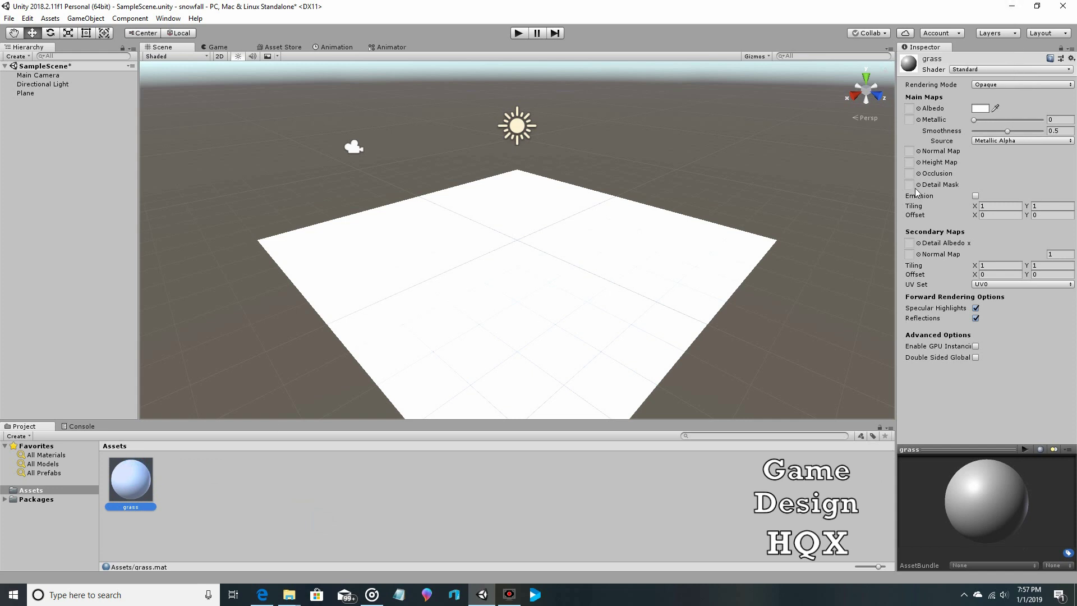
# Set the grass material's Albedo to green 2EBF43 and apply it to the Plane
pyautogui.click(980, 109)
pyautogui.click(45, 57)
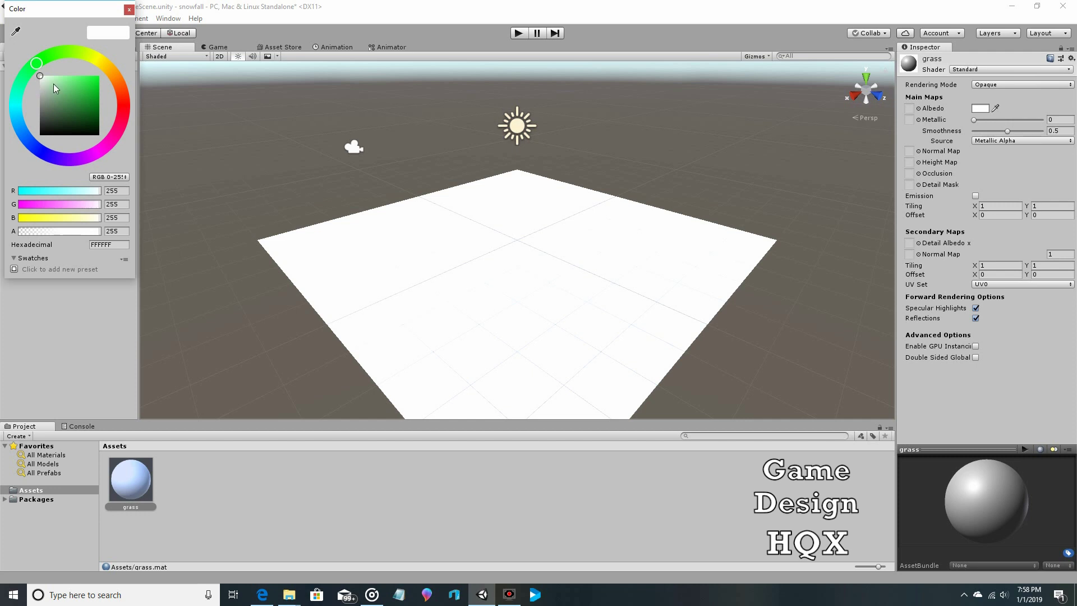
pyautogui.moveTo(81, 83); pyautogui.dragTo(85, 92)
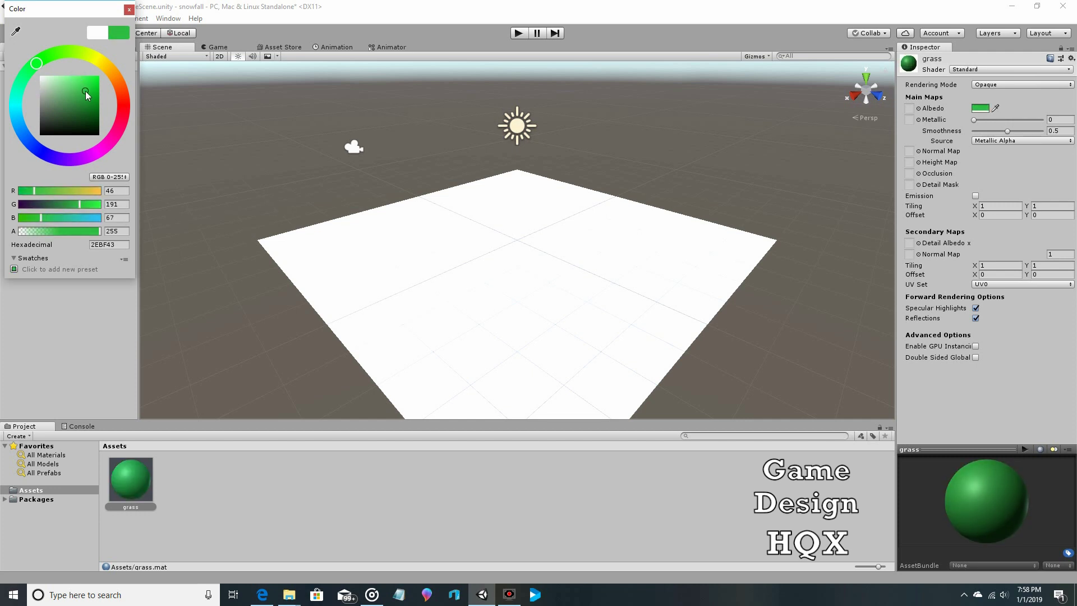
pyautogui.click(129, 10)
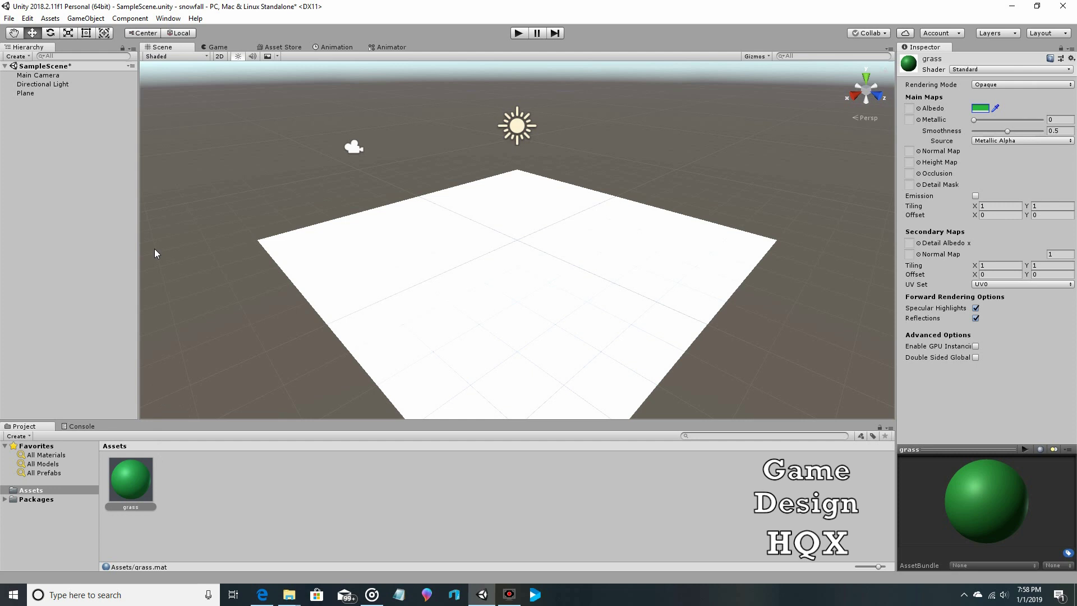
pyautogui.moveTo(141, 470); pyautogui.dragTo(426, 359)
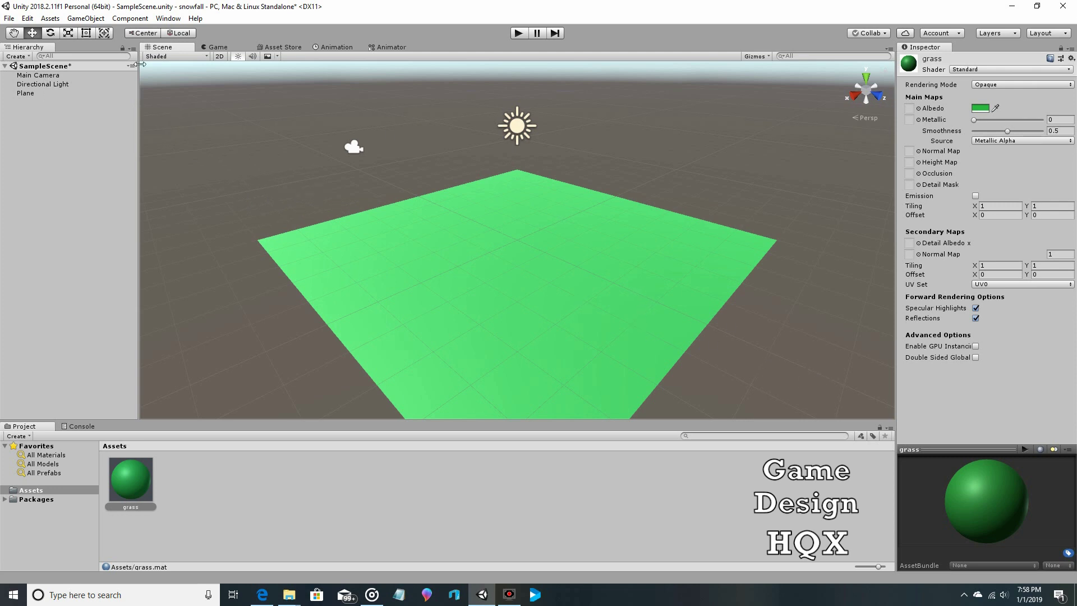
# Lower the Plane to Y -2.55, checking the Main Camera preview
pyautogui.click(35, 75)
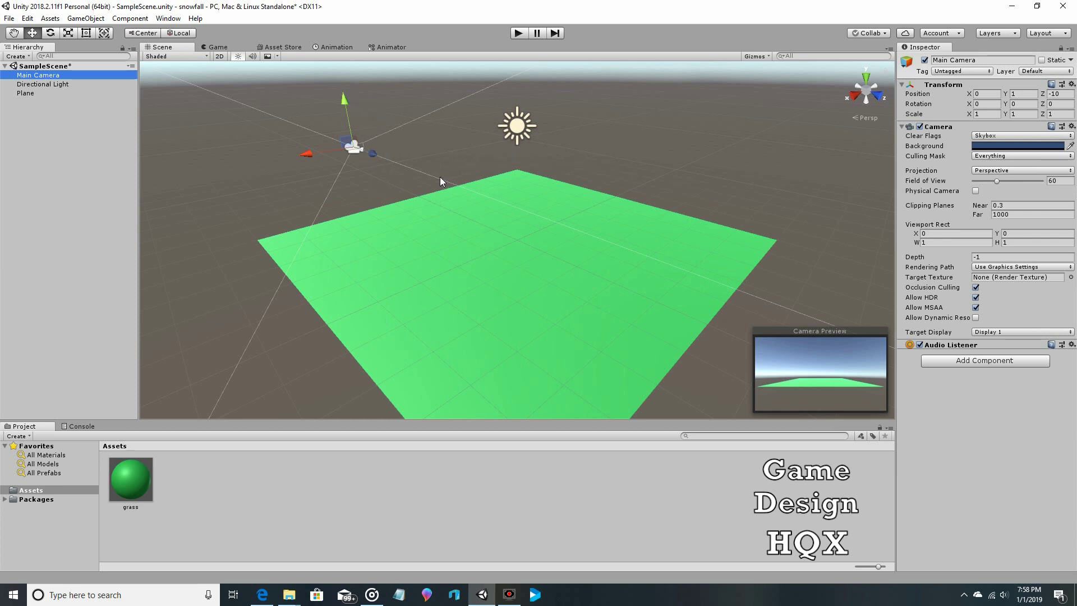
pyautogui.click(523, 270)
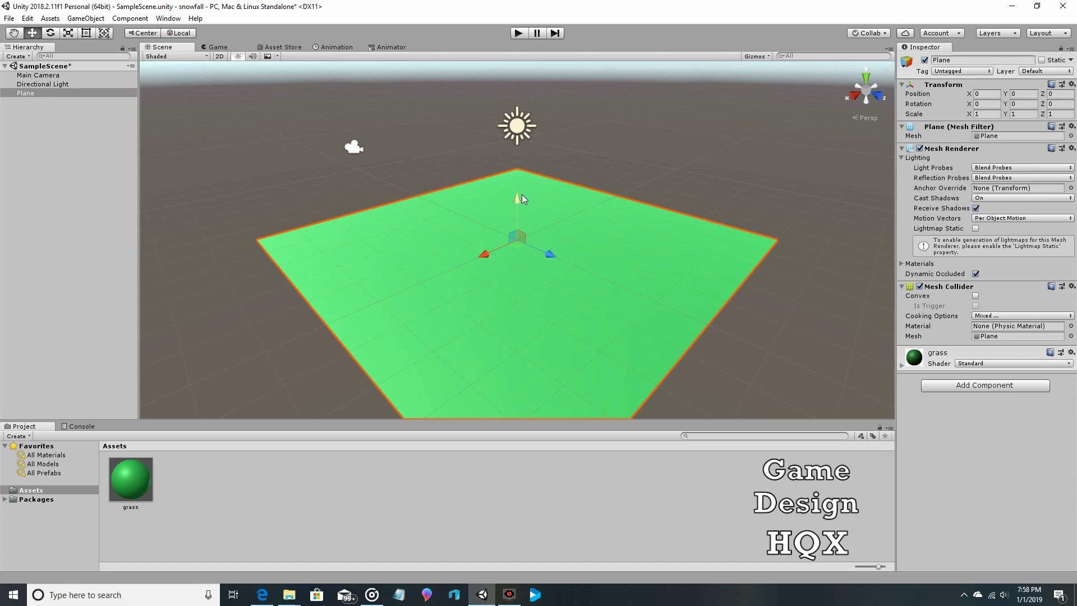
pyautogui.moveTo(522, 194); pyautogui.dragTo(527, 275)
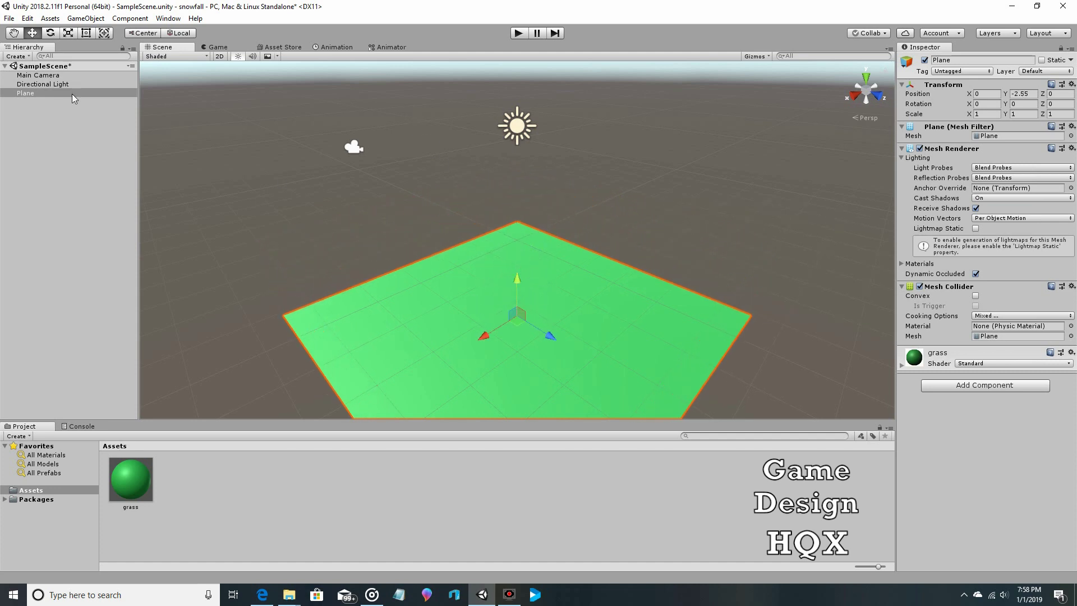
pyautogui.click(40, 75)
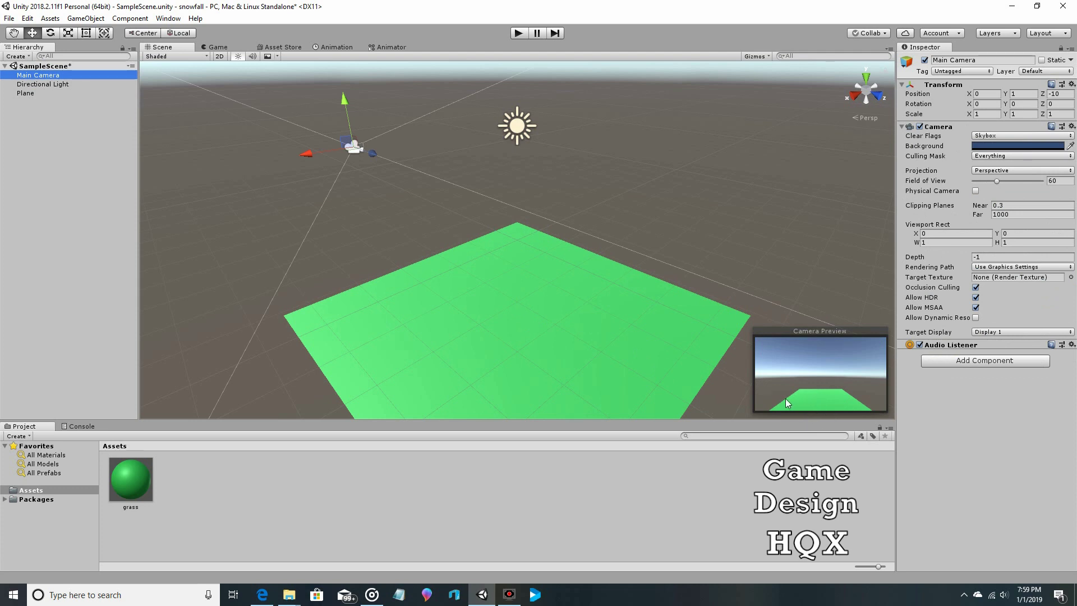
# Stretch the Plane to about 1.95 × 1.75 scale to form a wide ground
pyautogui.click(551, 347)
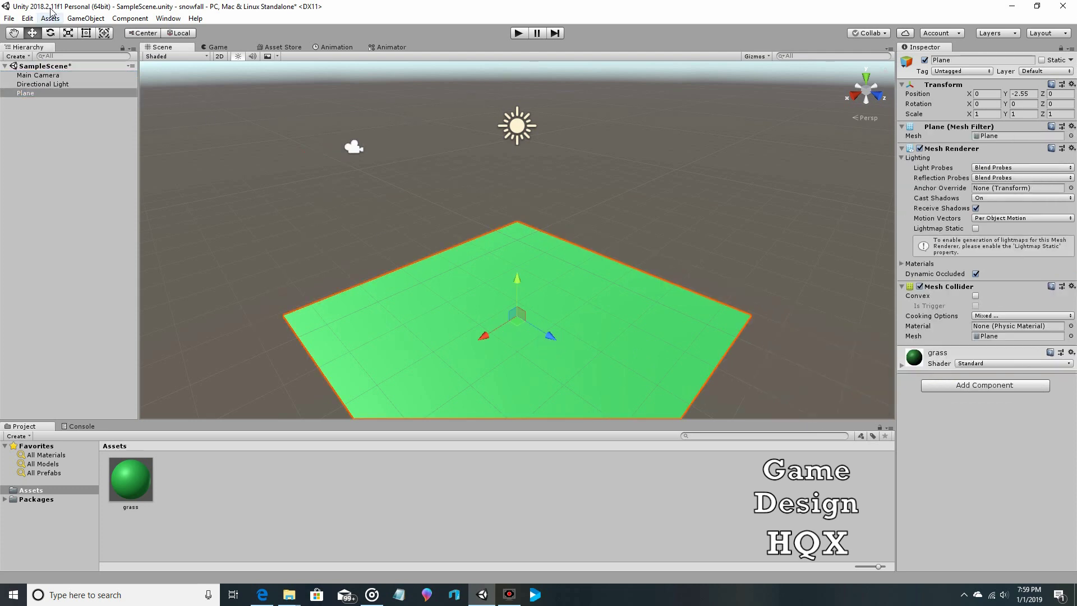
pyautogui.click(68, 33)
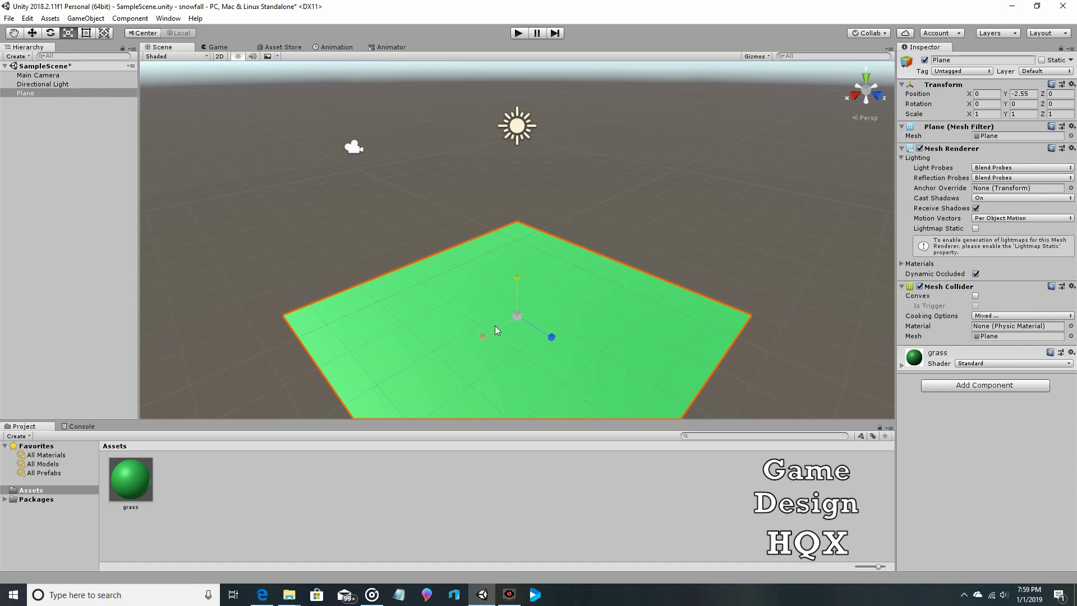
pyautogui.moveTo(484, 335); pyautogui.dragTo(577, 360)
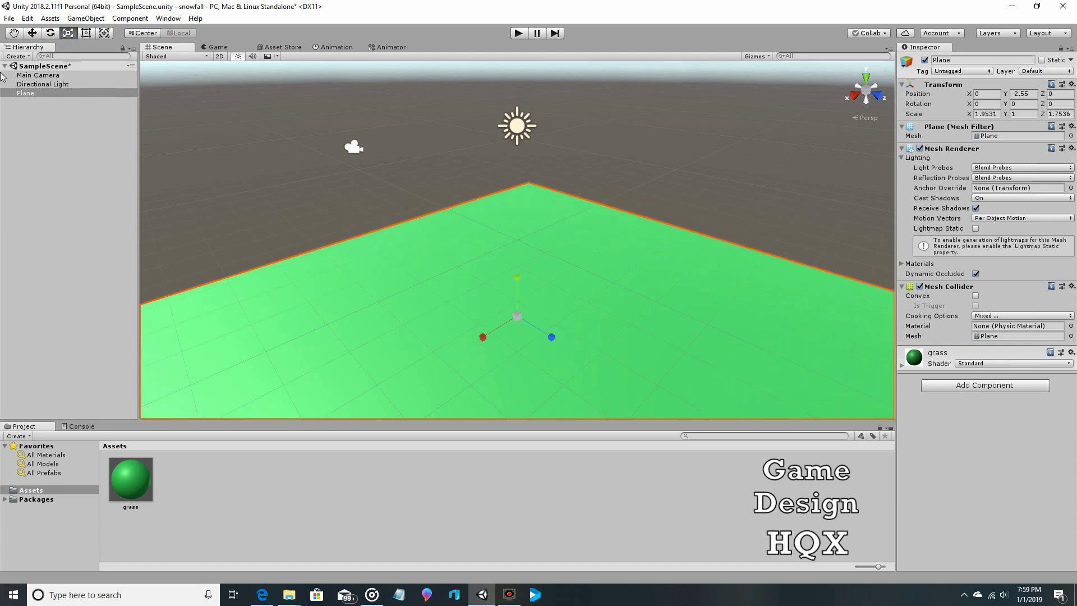
pyautogui.click(33, 75)
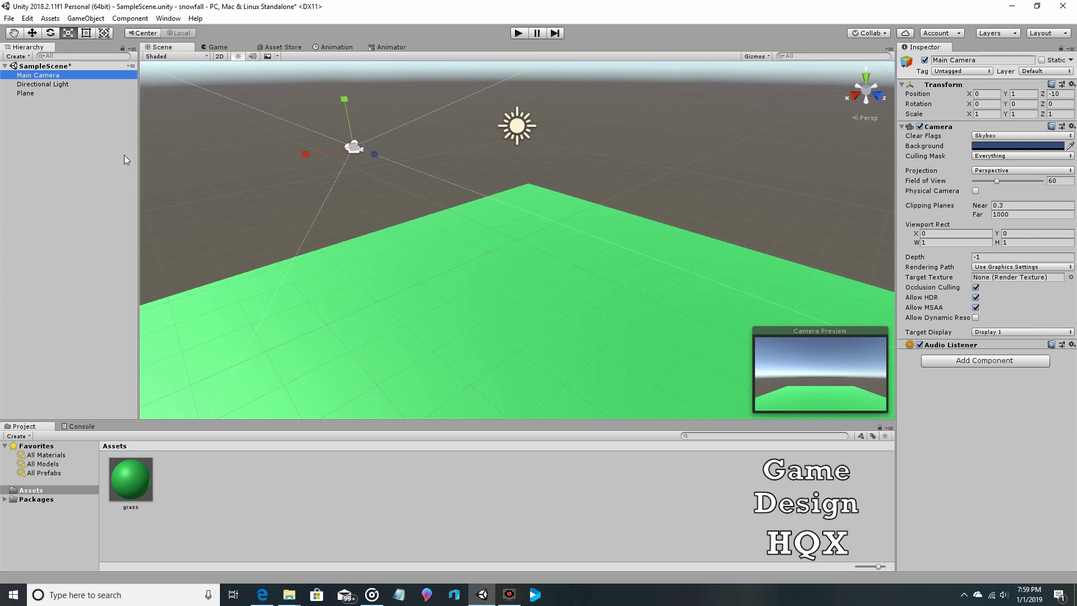
# Raise the Main Camera to Y 2.01 and tilt it down 14.387° on X
pyautogui.click(32, 32)
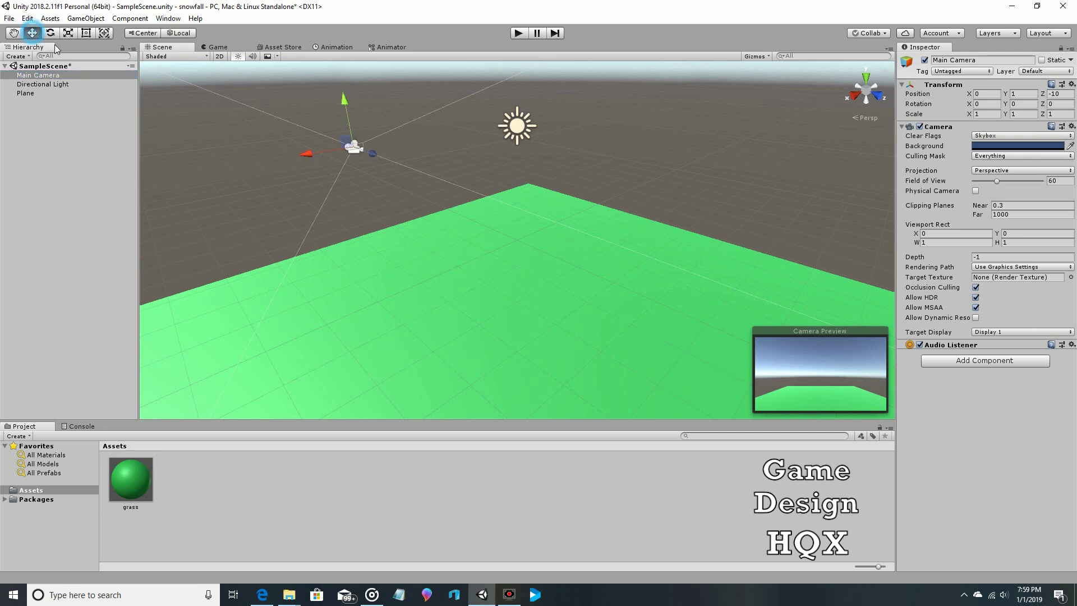
pyautogui.moveTo(343, 112); pyautogui.dragTo(333, 90)
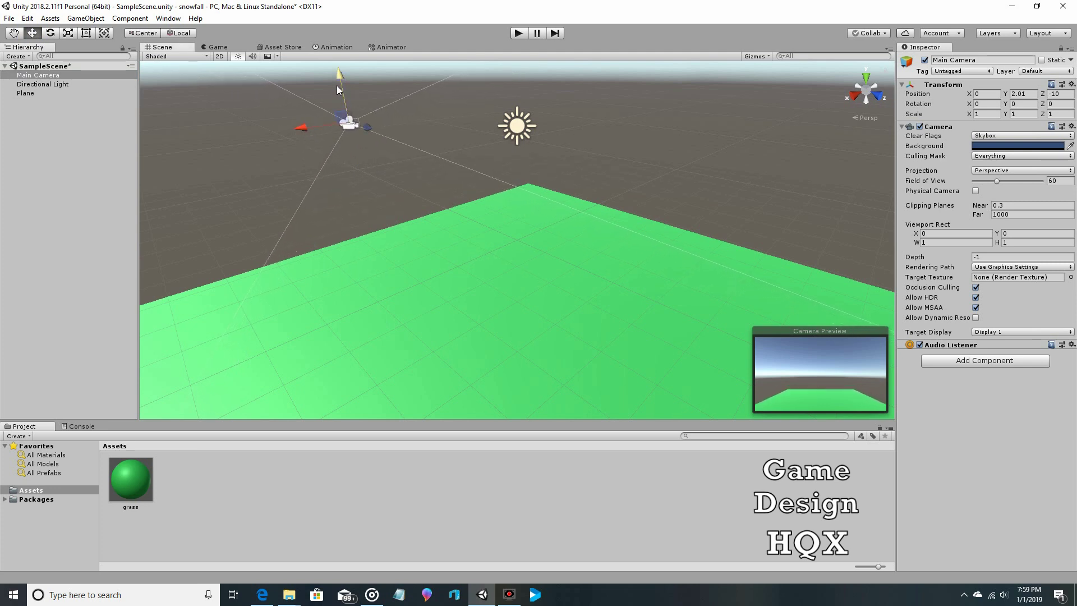
pyautogui.click(49, 33)
pyautogui.moveTo(355, 96); pyautogui.dragTo(365, 108)
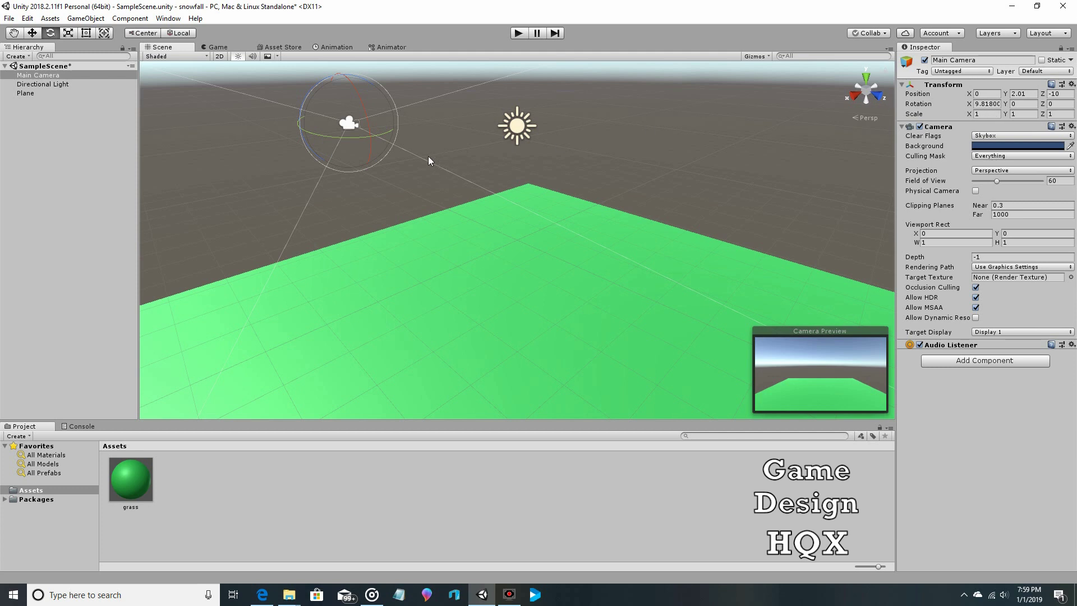
pyautogui.moveTo(357, 100); pyautogui.dragTo(360, 102)
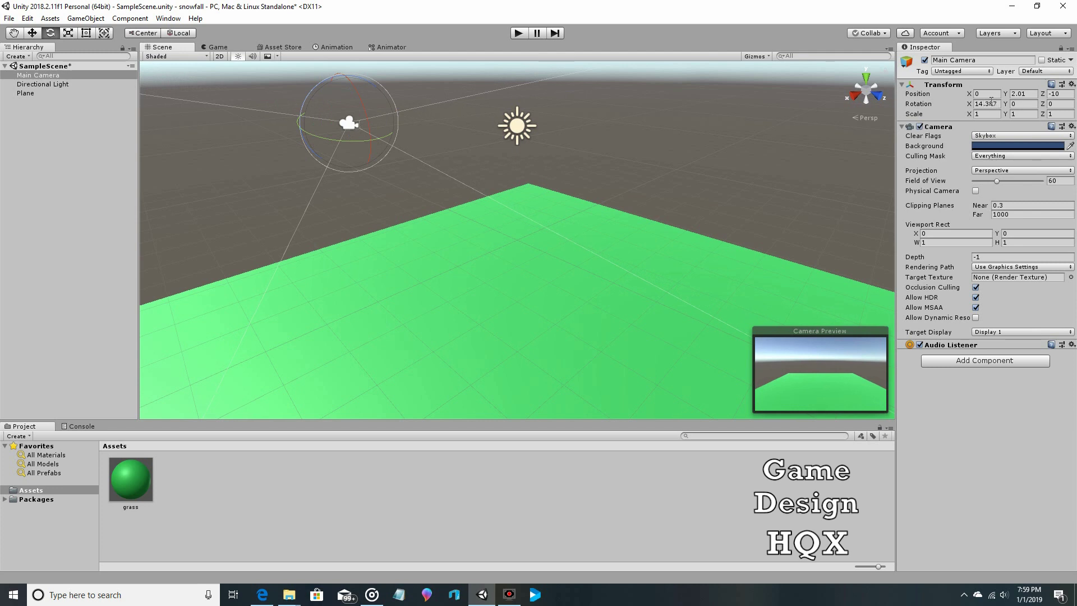
# Add a Particle System to the scene
pyautogui.click(57, 119)
pyautogui.click(87, 19)
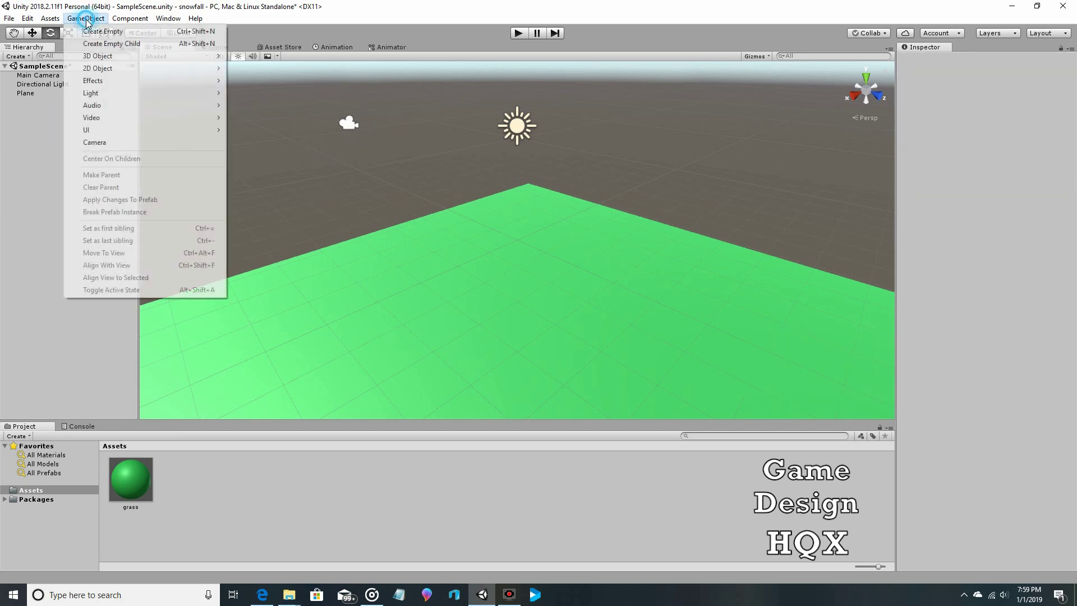
pyautogui.moveTo(101, 83)
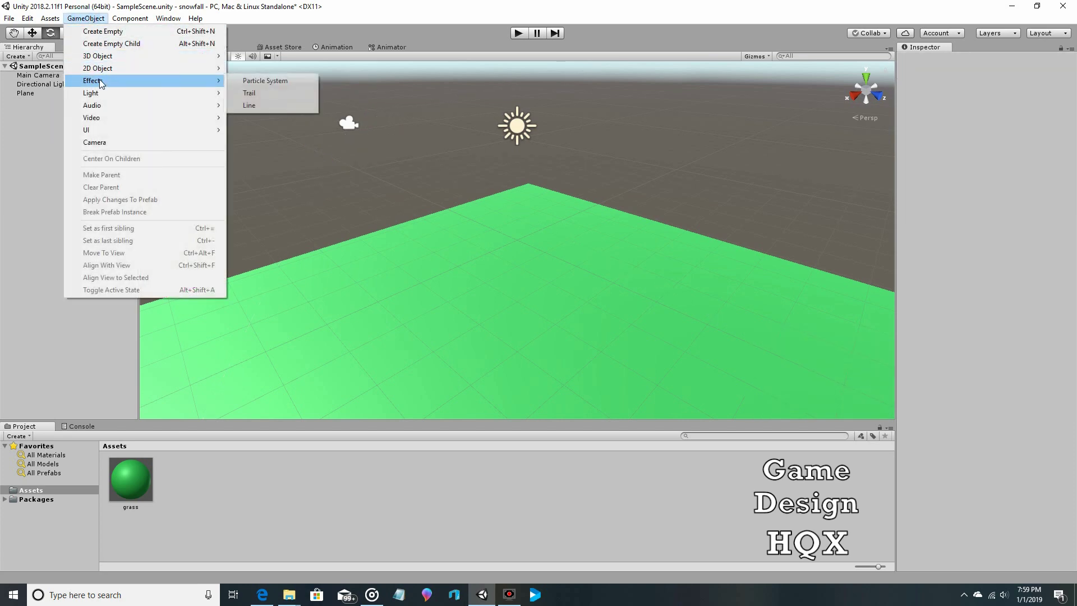
pyautogui.click(242, 82)
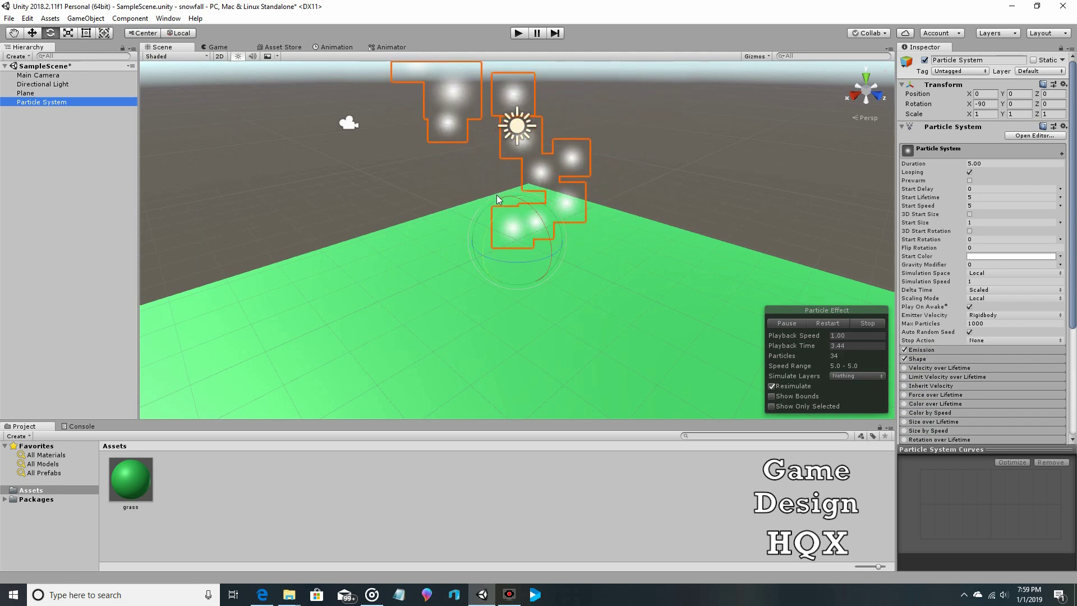
pyautogui.scroll(-5, 428, 184)
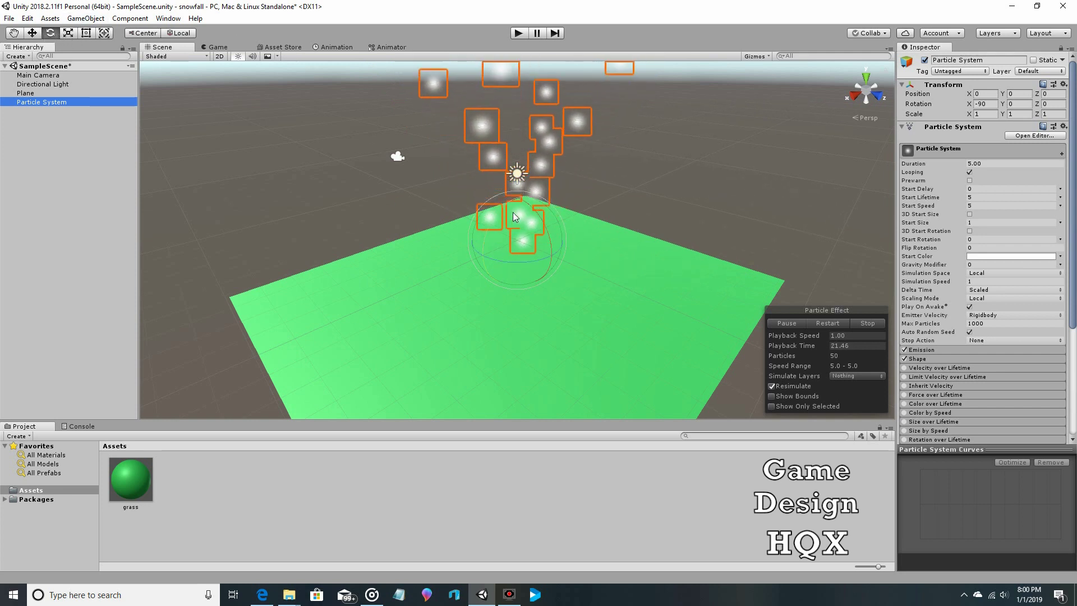
# Rotate the particle system to X 90 and raise it to Y 6.29
pyautogui.moveTo(519, 214); pyautogui.dragTo(561, 412)
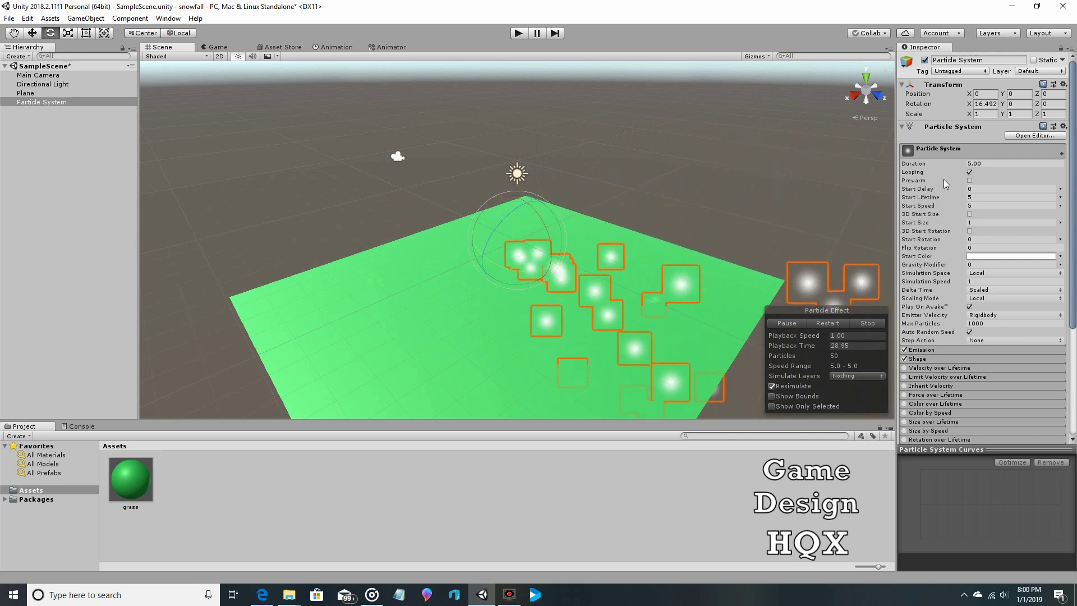
pyautogui.click(984, 104)
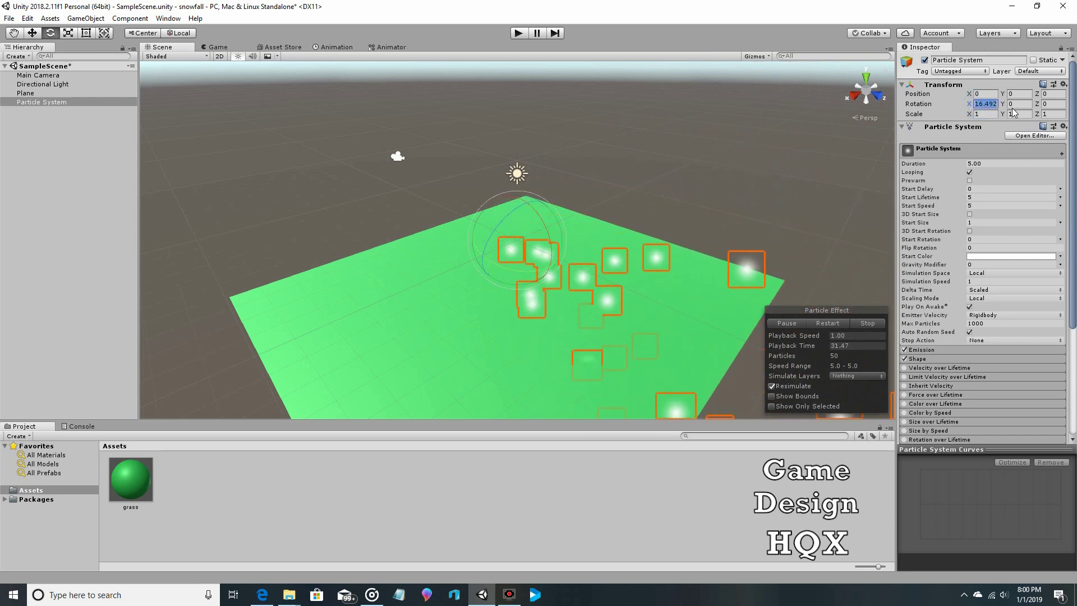
pyautogui.write('90')
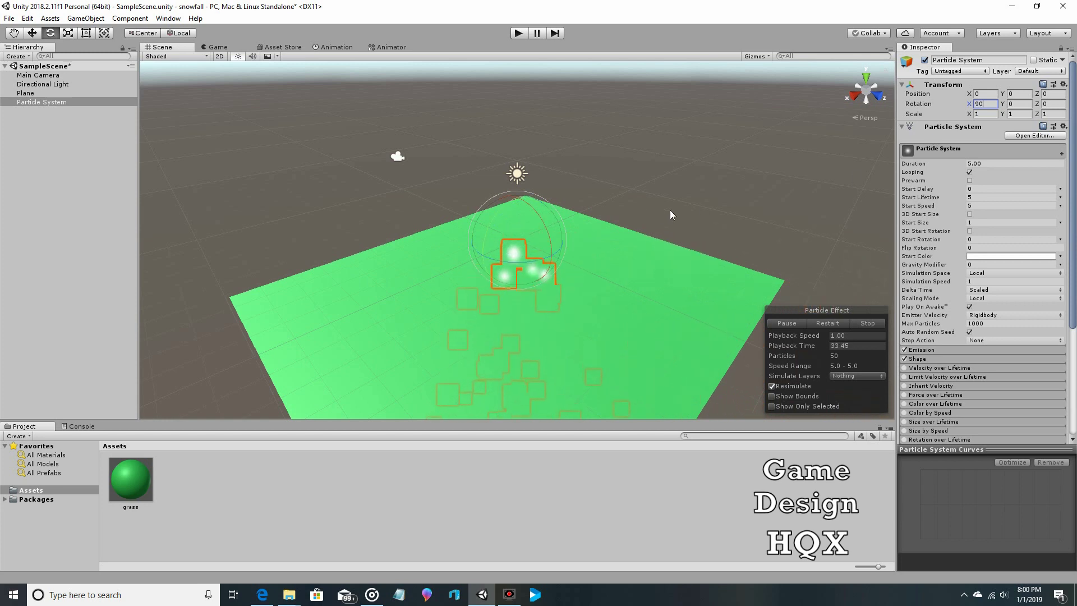
pyautogui.click(32, 34)
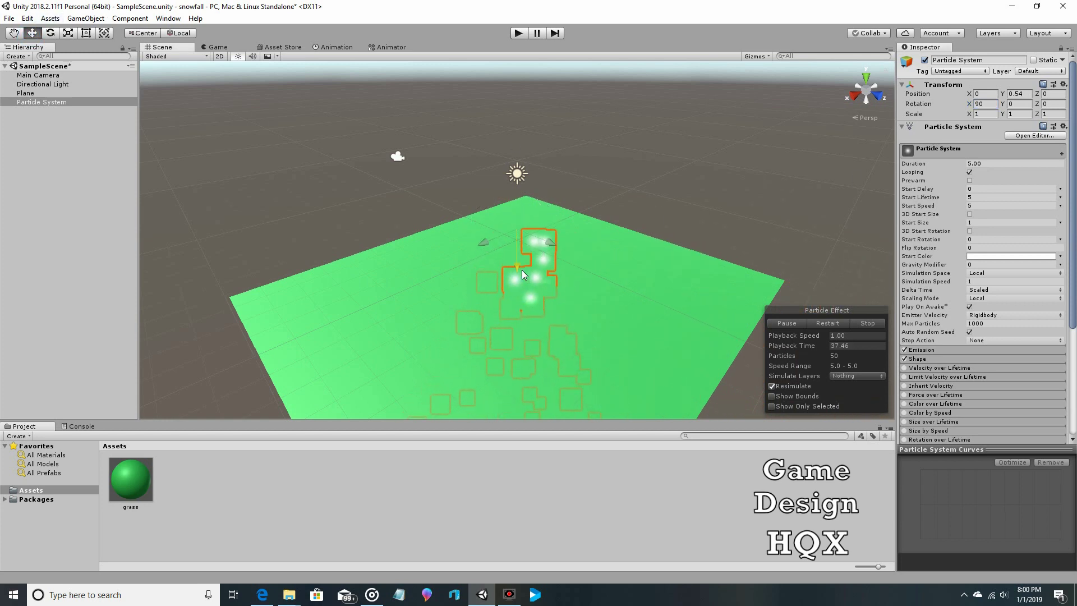
pyautogui.moveTo(522, 275); pyautogui.dragTo(530, 101)
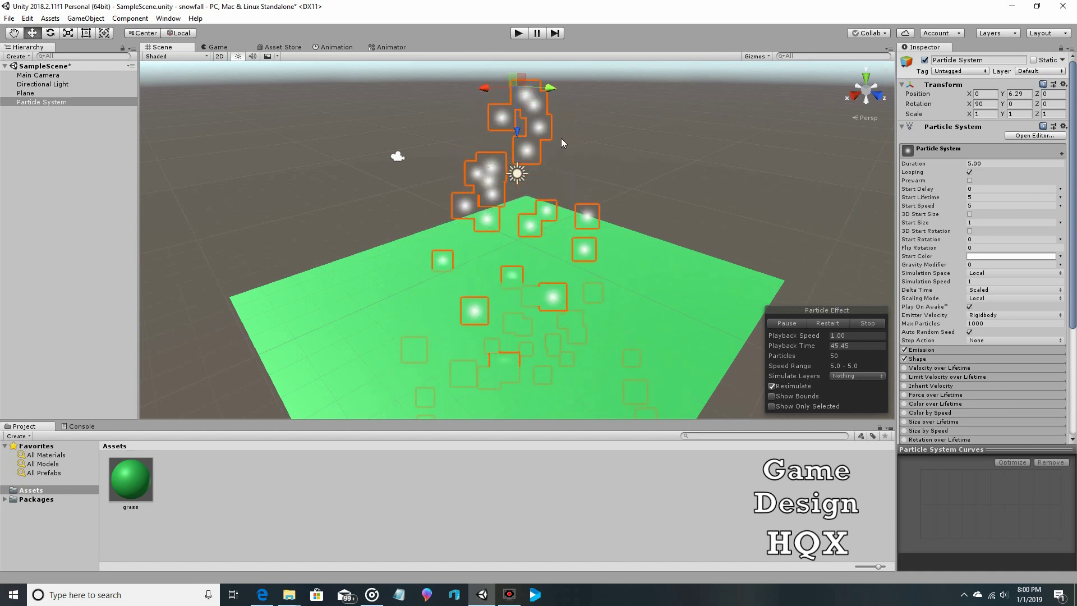
# Set the Shape cone angle to about 2 and radius to about 7.15
pyautogui.scroll(-1, 561, 132)
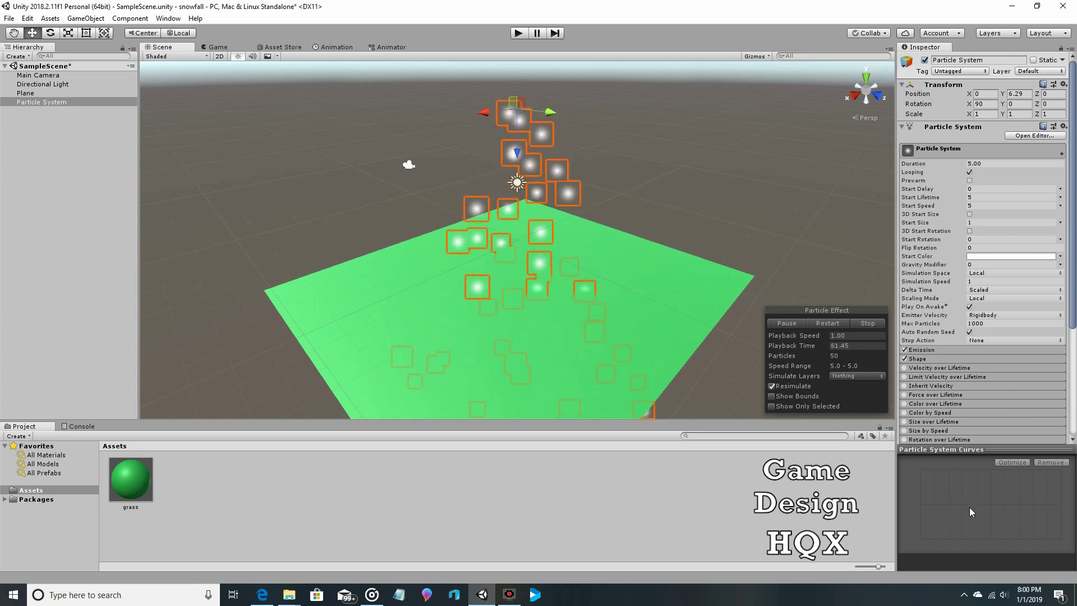
pyautogui.click(945, 358)
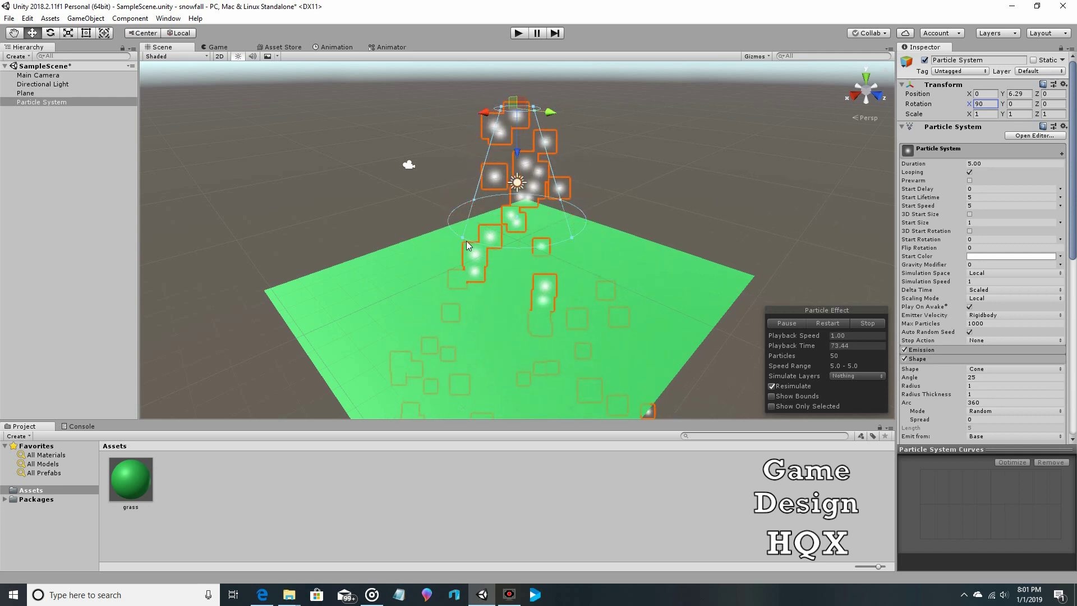
pyautogui.moveTo(466, 241); pyautogui.dragTo(506, 236)
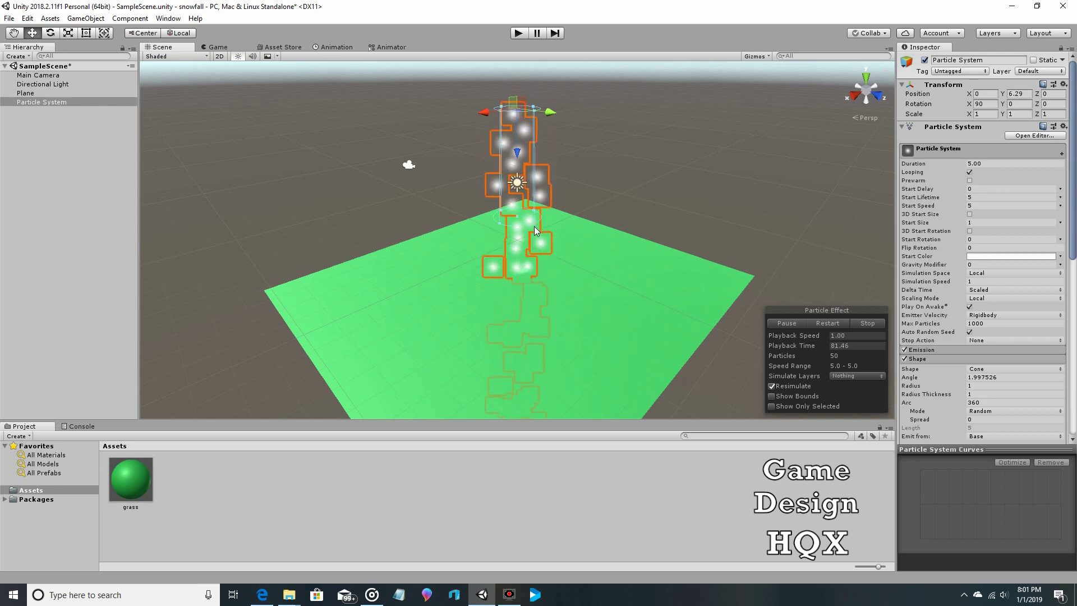
pyautogui.moveTo(500, 108); pyautogui.dragTo(420, 141)
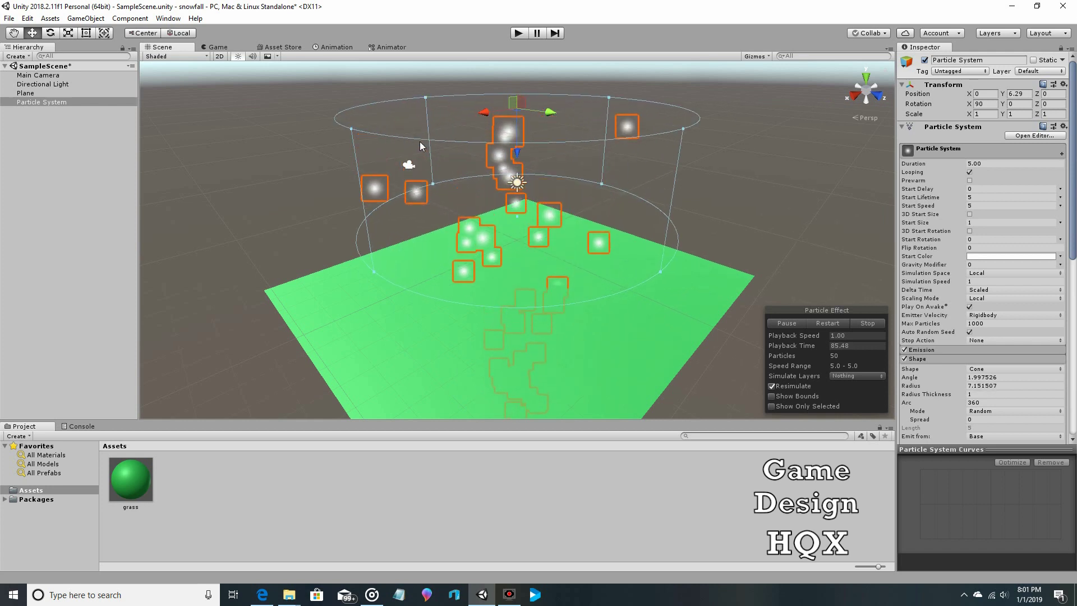
# Set Start Size 0.2, Start Speed 3, Start Lifetime 45 and Max Particles 6500
pyautogui.click(971, 222)
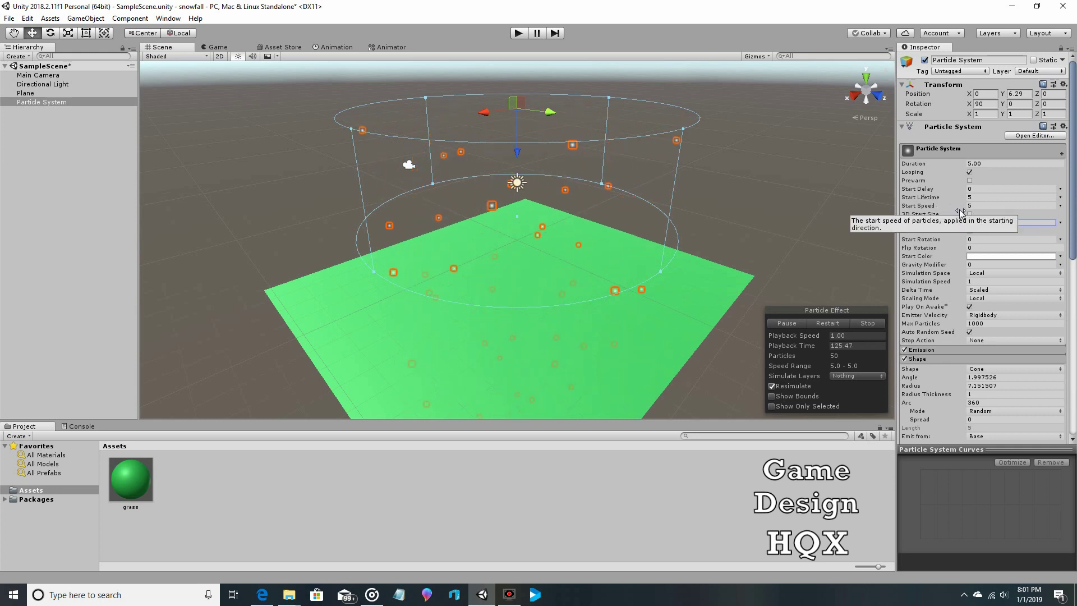
pyautogui.write('.2')
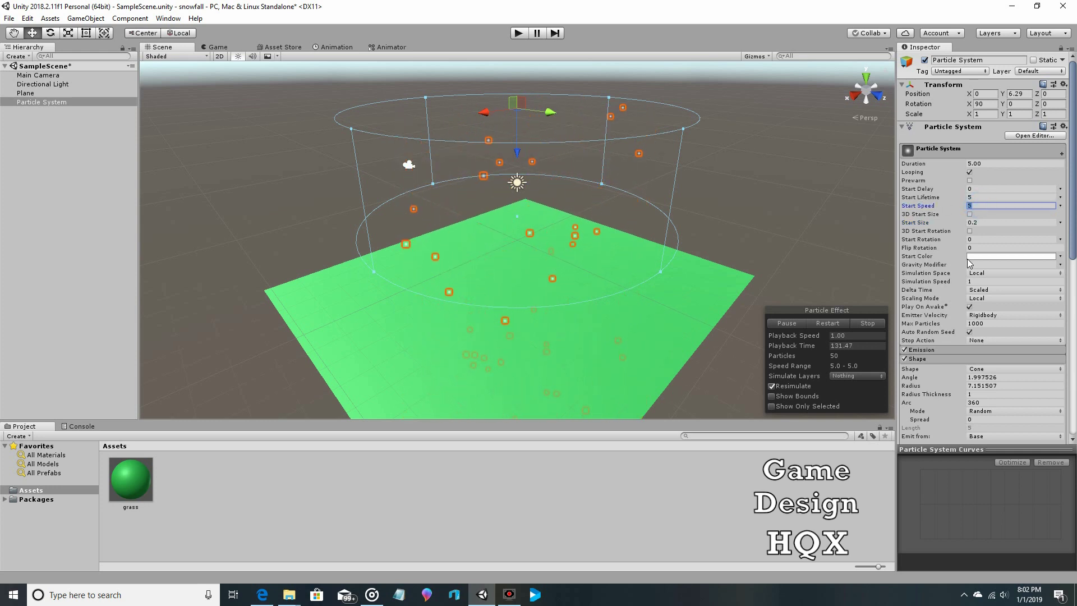
pyautogui.write('3')
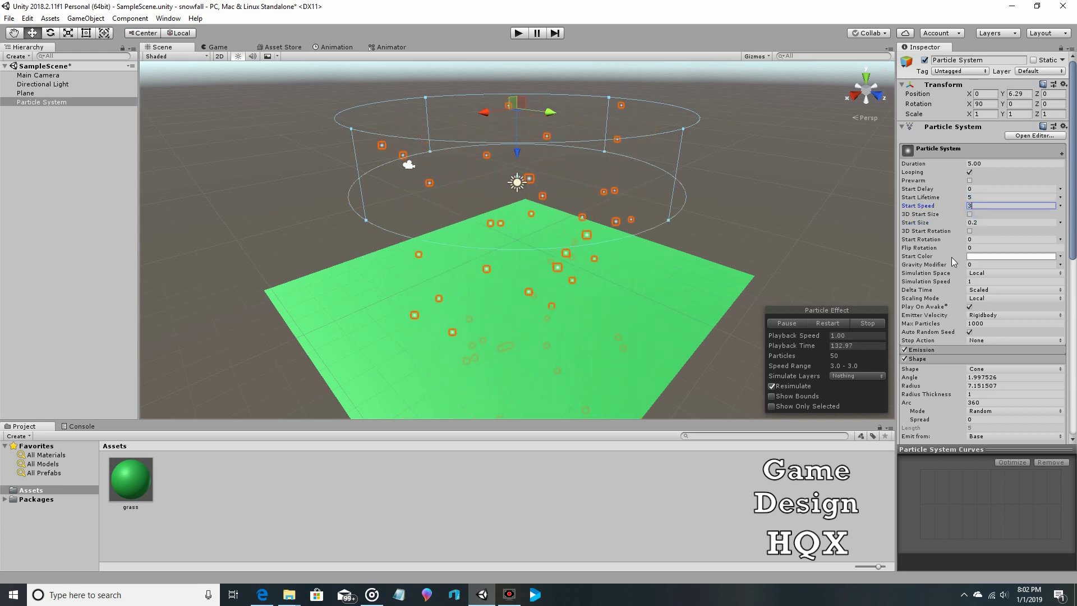
pyautogui.click(983, 198)
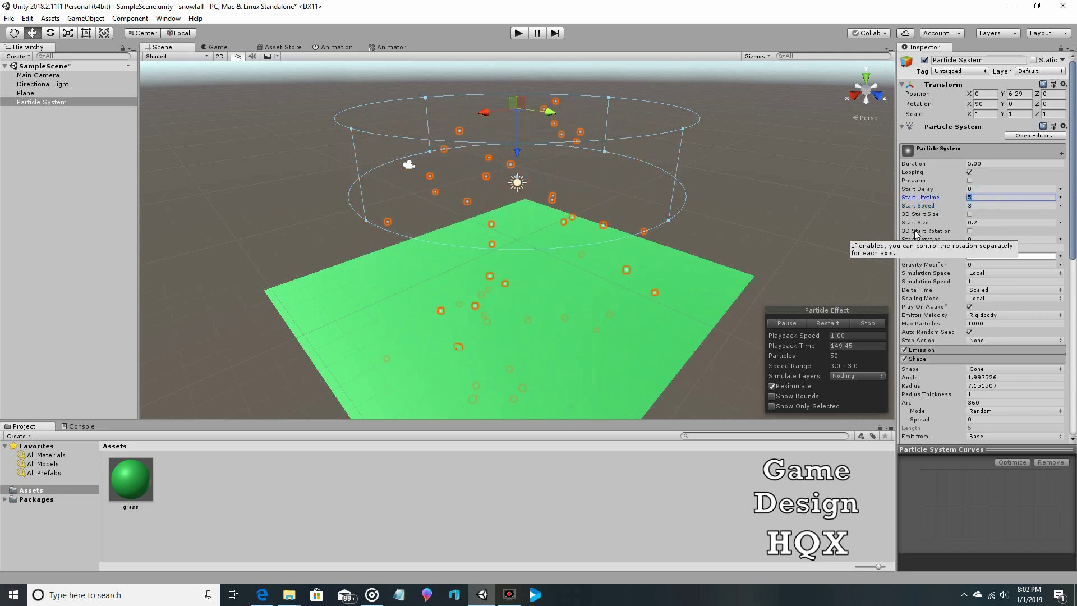
pyautogui.write('45')
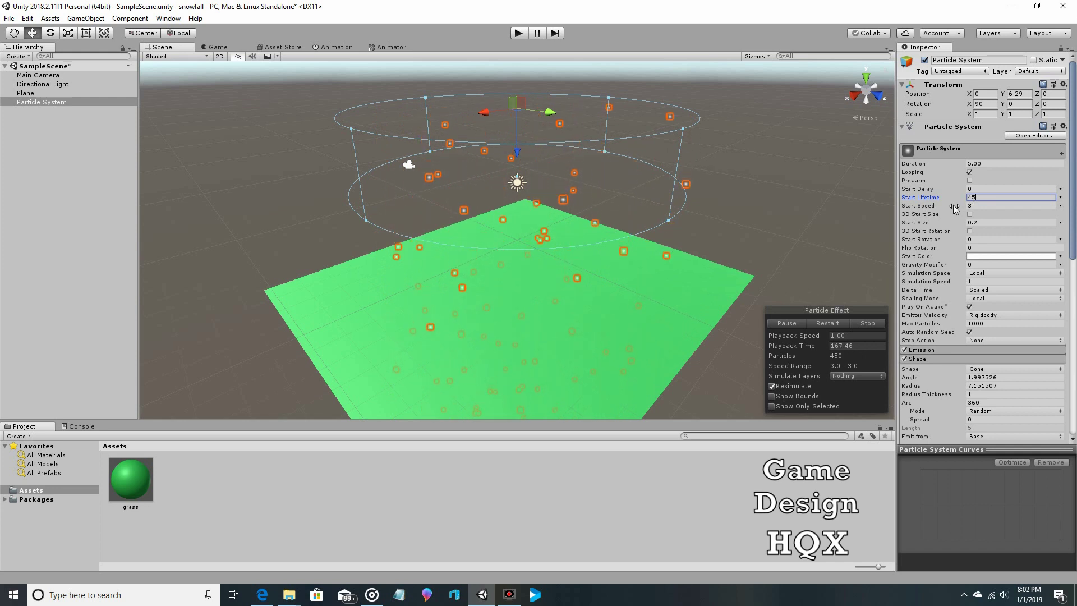
pyautogui.write('5')
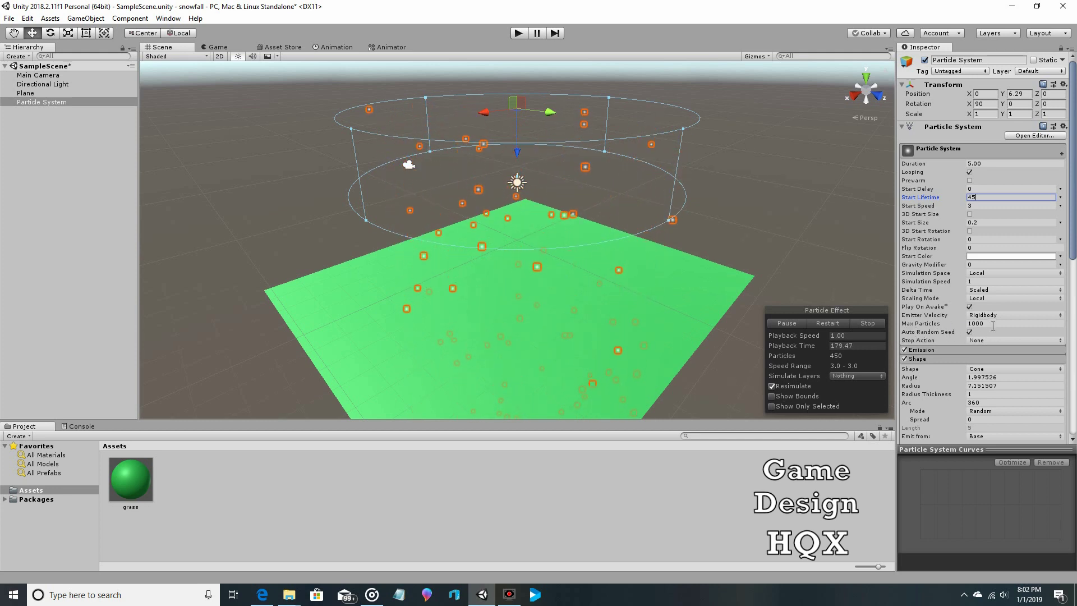
pyautogui.click(926, 324)
pyautogui.write('1')
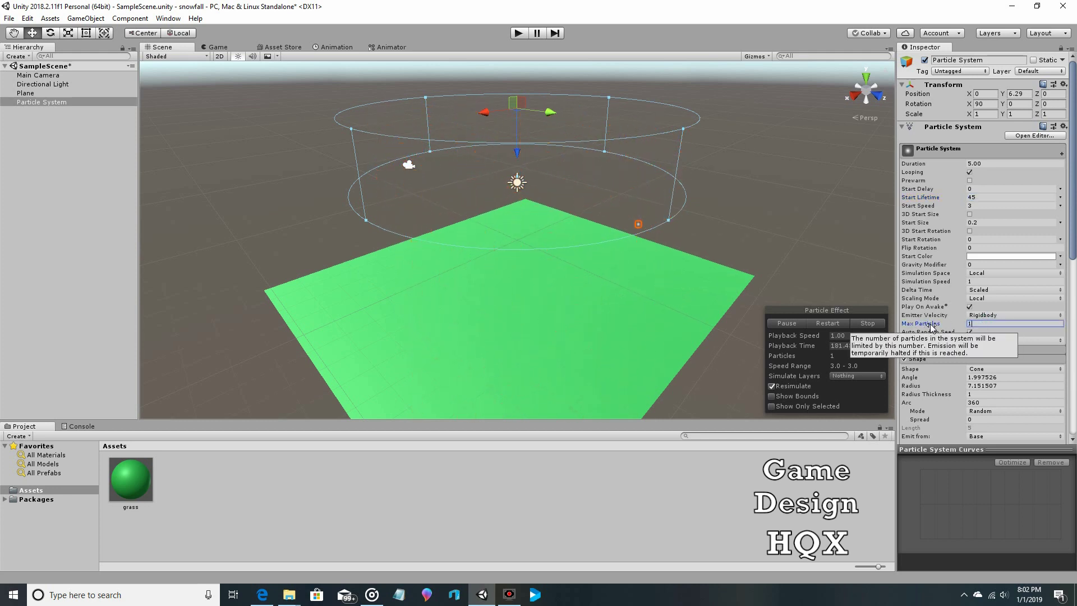
pyautogui.write('0')
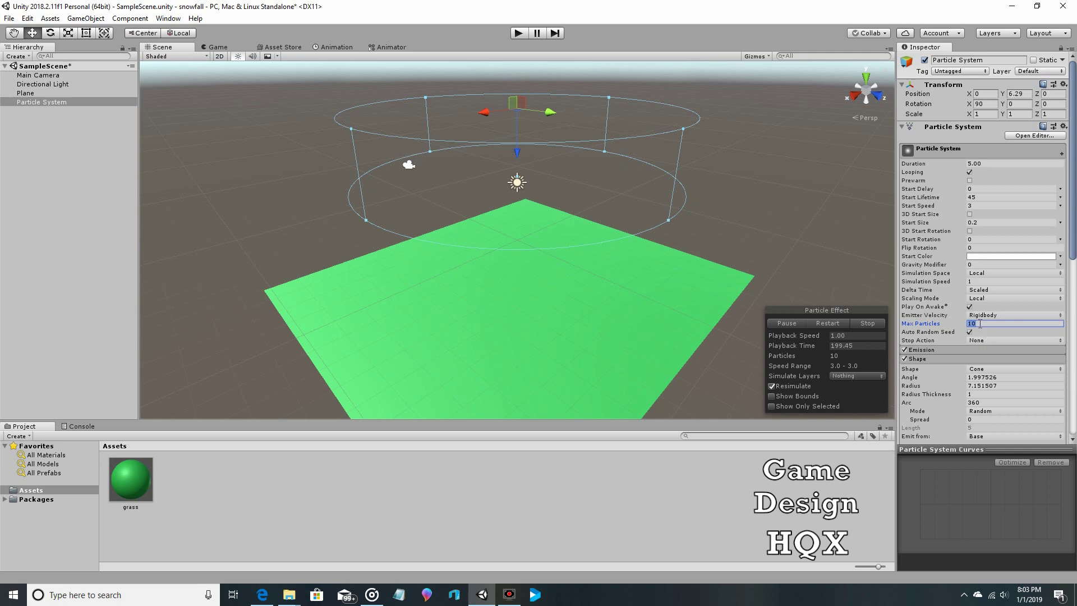
pyautogui.write('0')
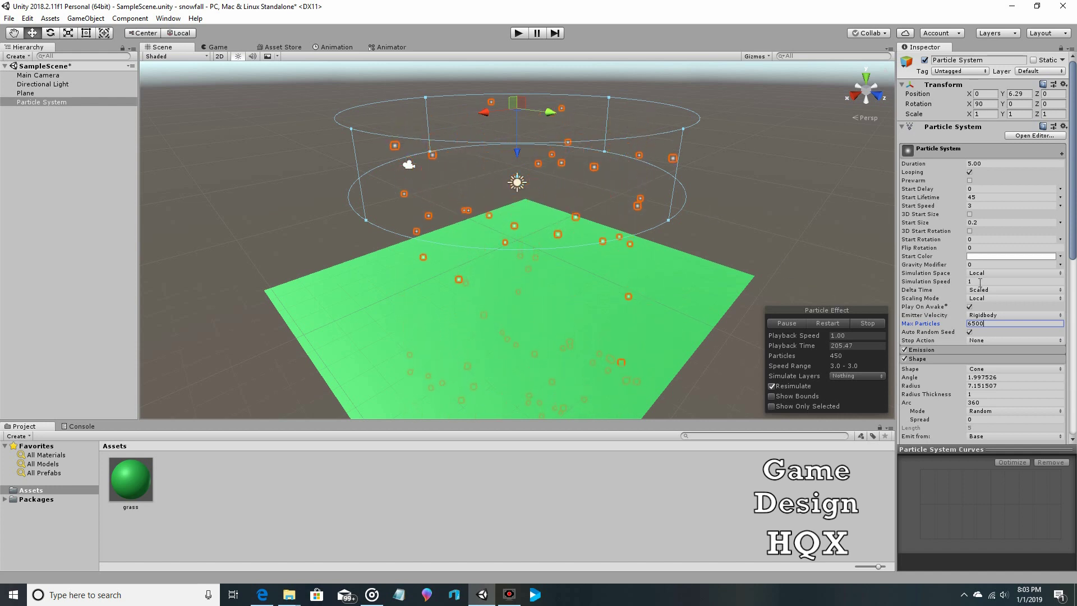
pyautogui.scroll(-2, 925, 290)
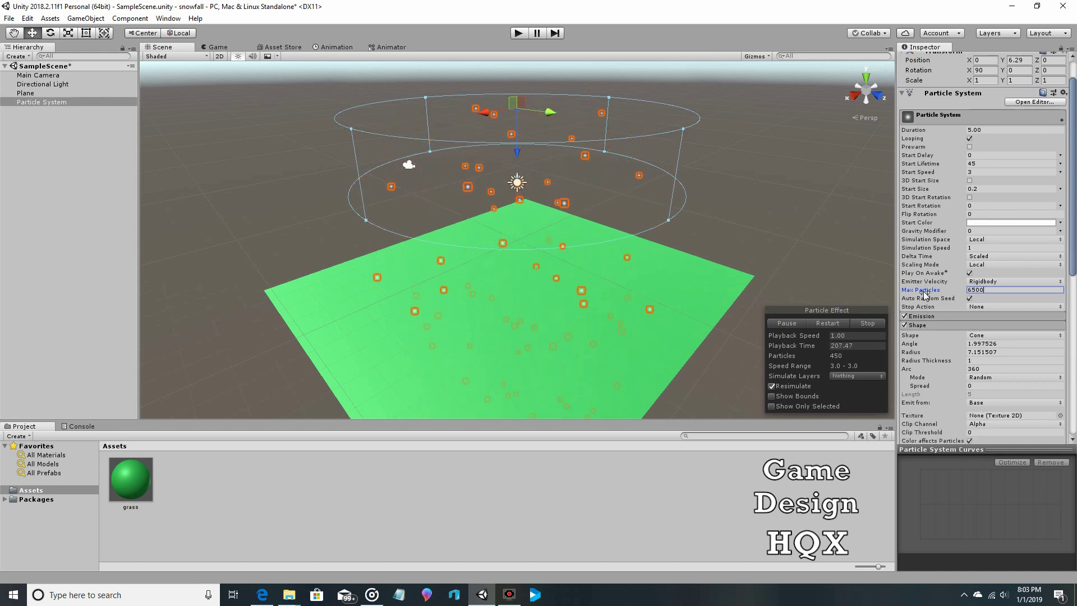
# Set the Emission module's Rate over Time to 75
pyautogui.click(938, 315)
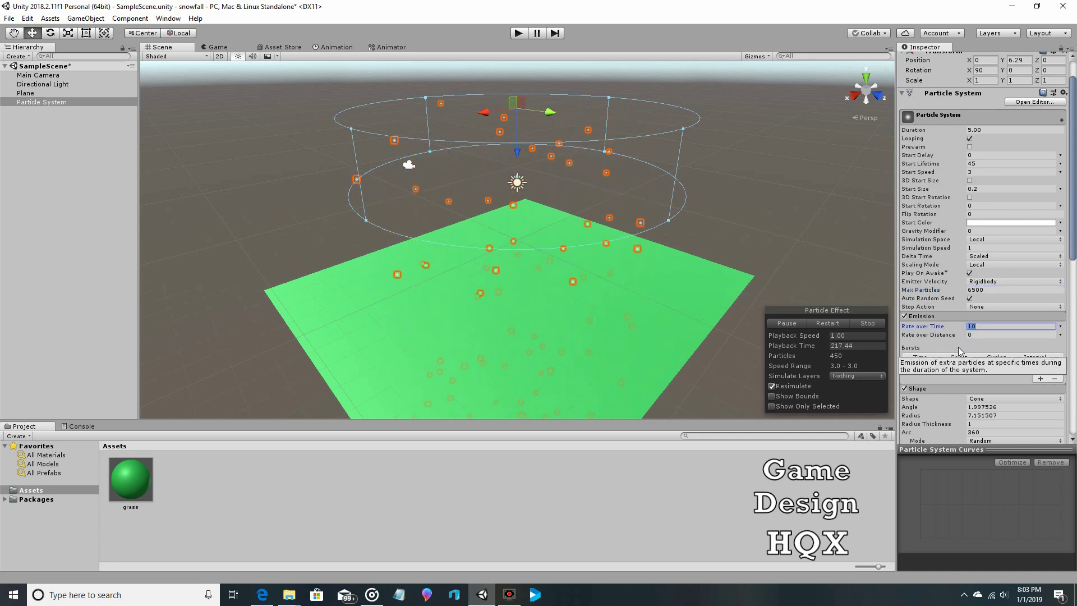
pyautogui.write('75')
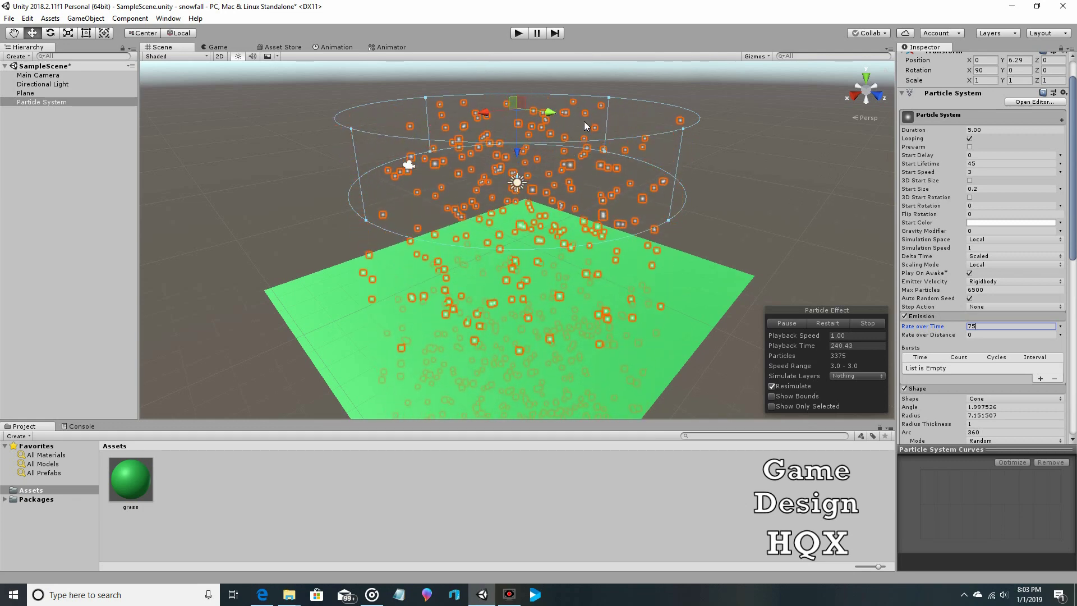
# Enable the Collision module and set its Type to World in 3D mode
pyautogui.scroll(-8, 960, 210)
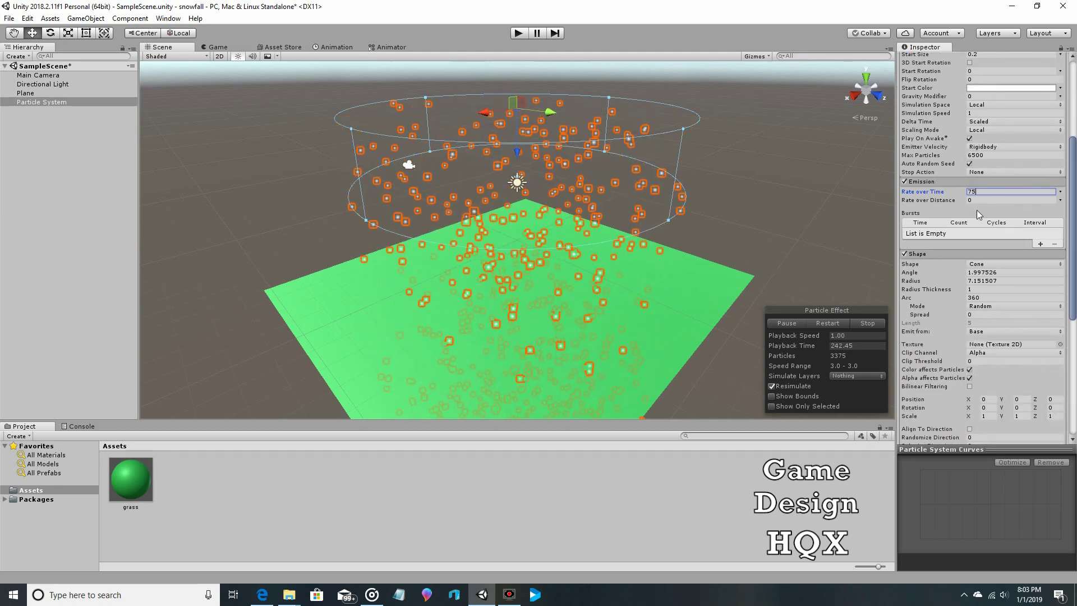
pyautogui.scroll(-3, 976, 252)
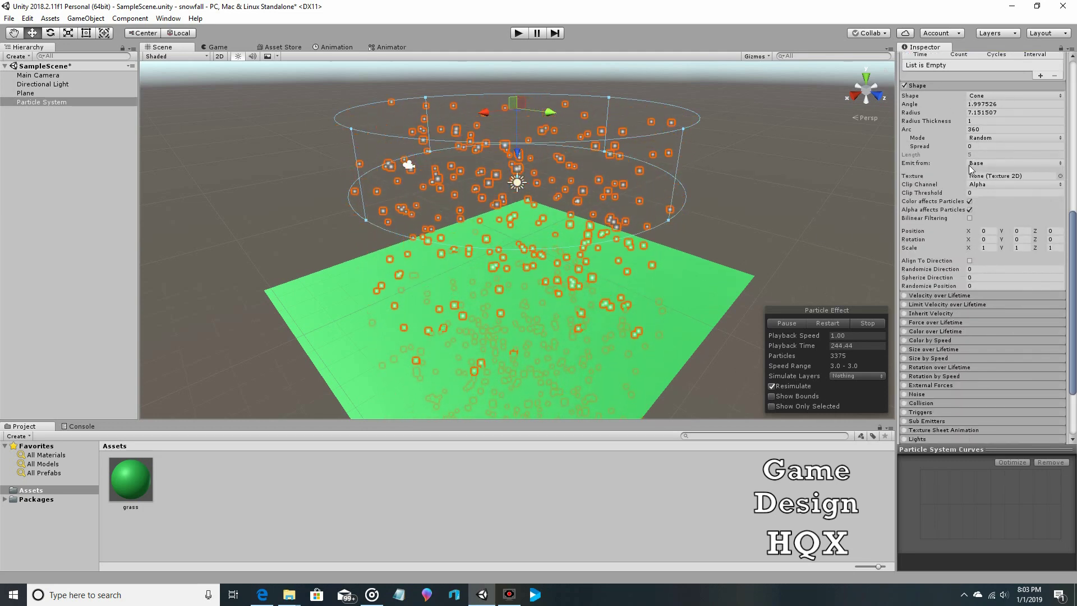
pyautogui.click(937, 403)
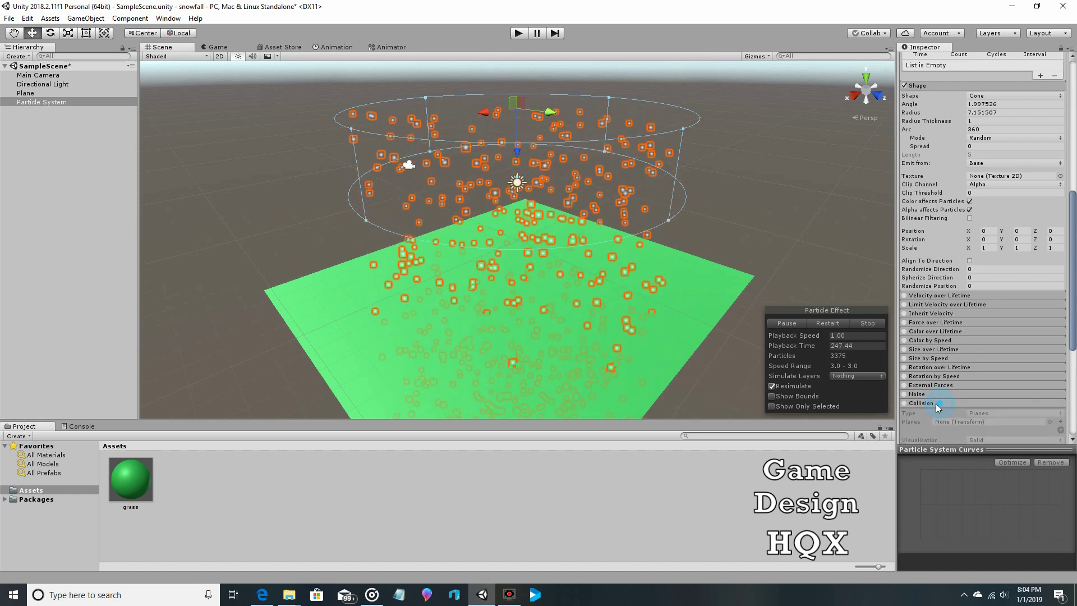
pyautogui.click(904, 403)
pyautogui.scroll(-3, 975, 375)
pyautogui.scroll(-2, 983, 368)
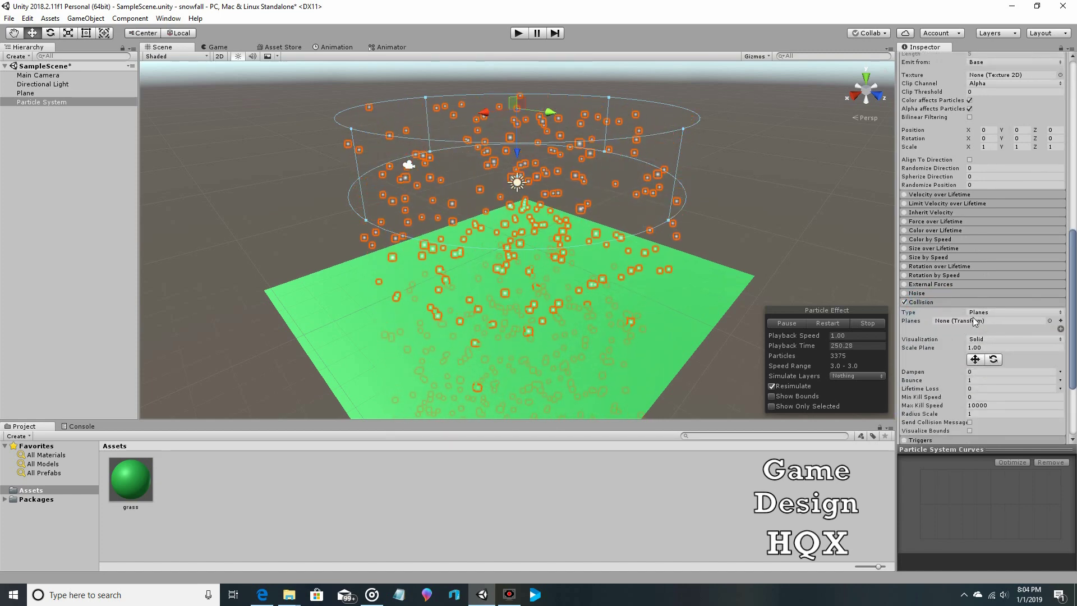
pyautogui.click(996, 313)
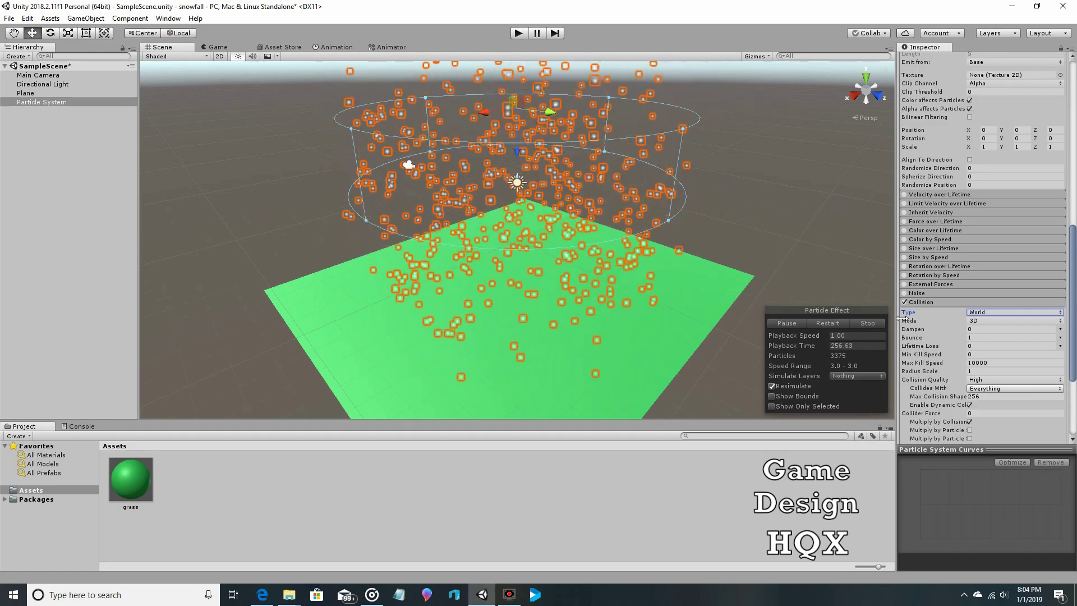
# Set the collision Bounce to 0 and Dampen to 1 so snow stops where it lands
pyautogui.click(977, 337)
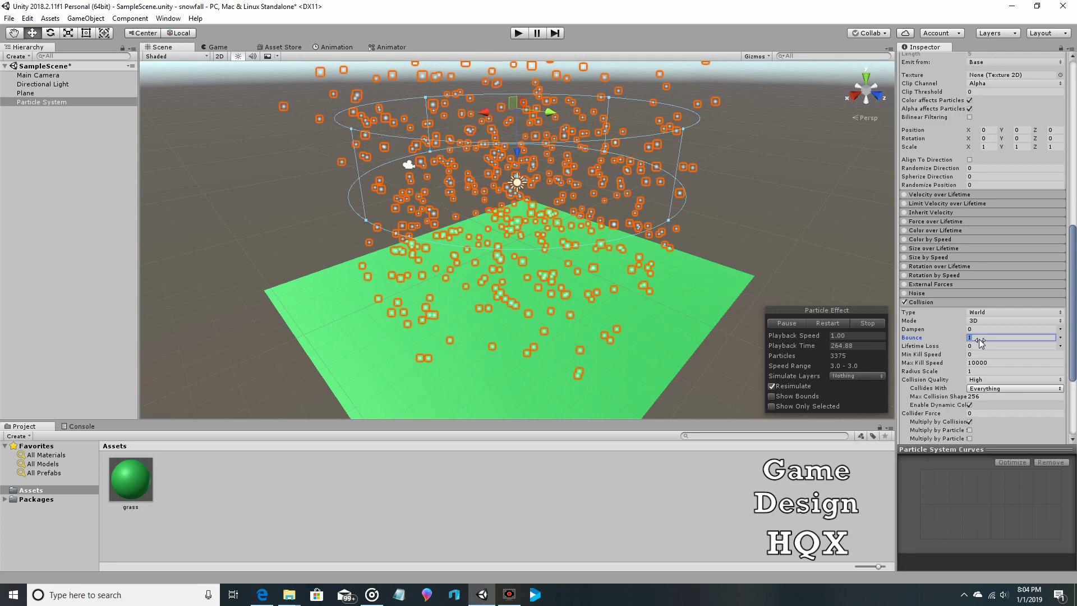
pyautogui.write('0')
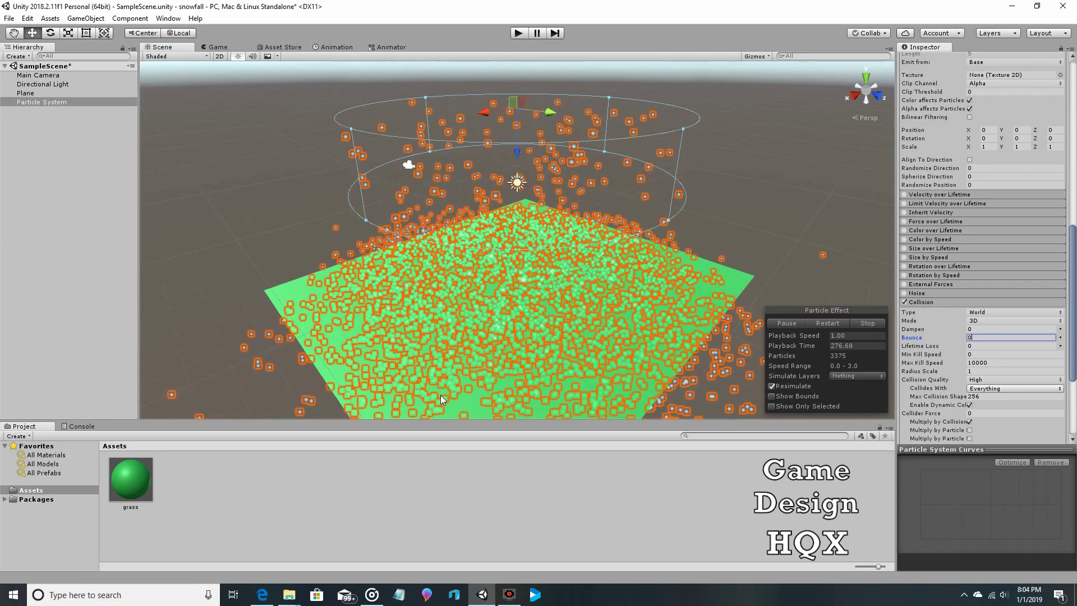
pyautogui.click(978, 329)
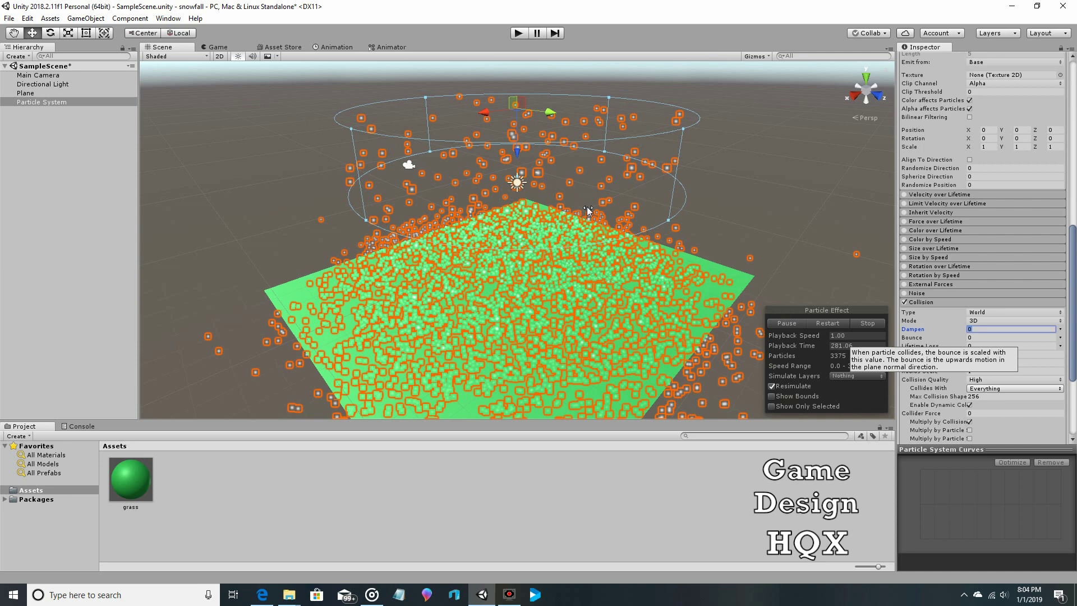
pyautogui.write('1')
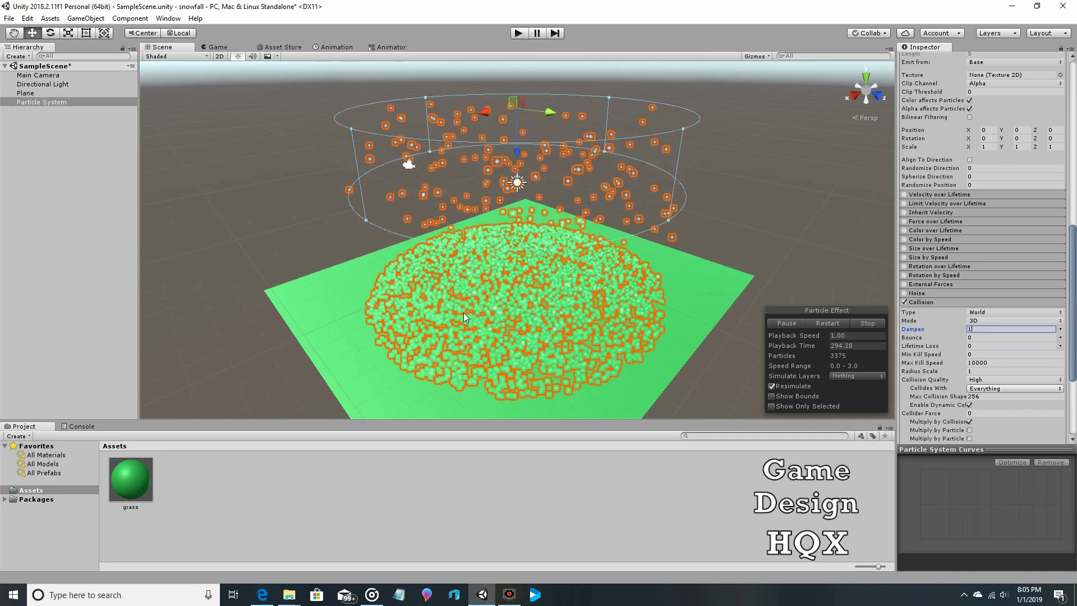
# Enter play mode to watch snow fall and settle across the green plane
pyautogui.click(517, 33)
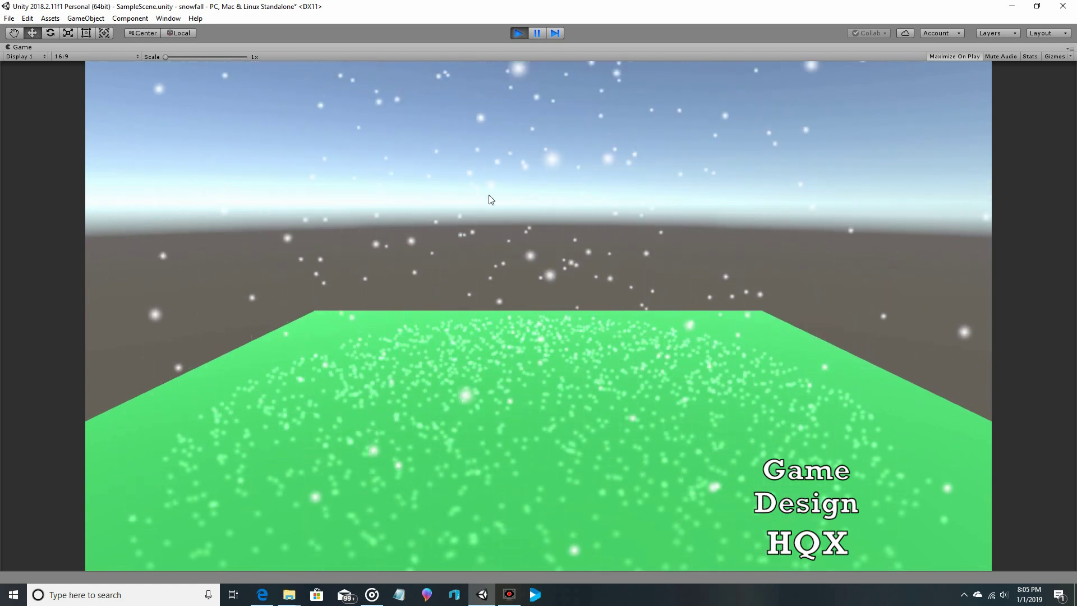
# Enable Velocity over Lifetime with Linear X 0.3 and replay to see the snow drift sideways
pyautogui.click(517, 35)
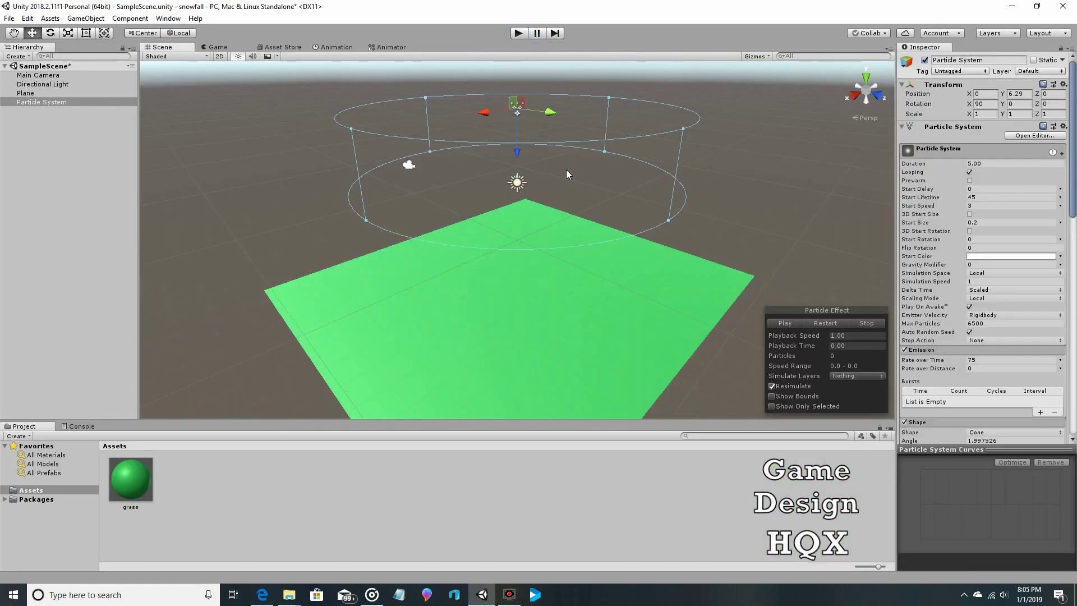
pyautogui.scroll(-3, 957, 260)
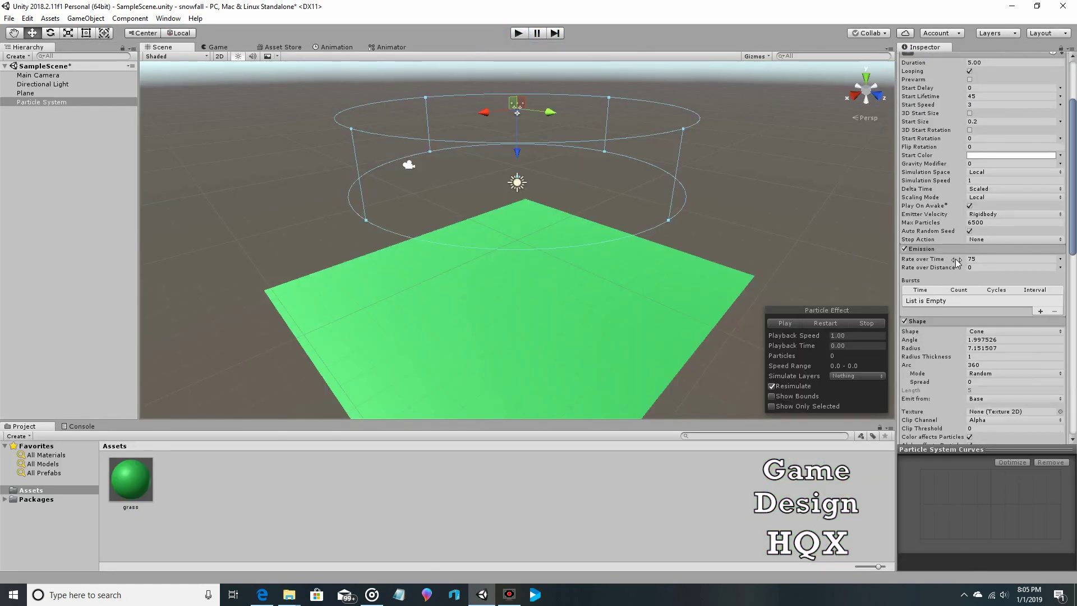
pyautogui.click(958, 250)
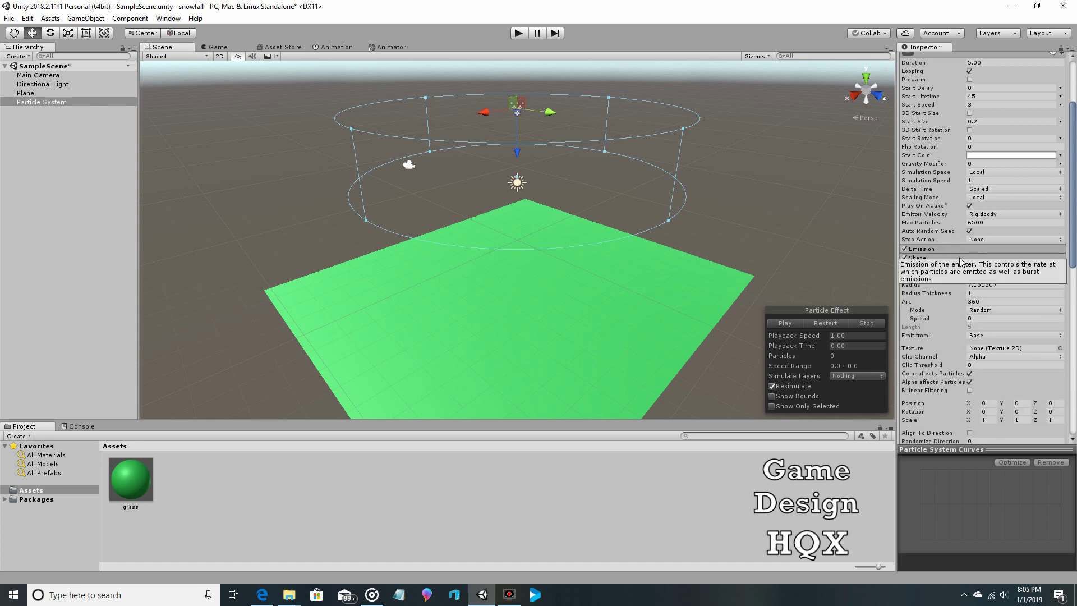
pyautogui.click(959, 258)
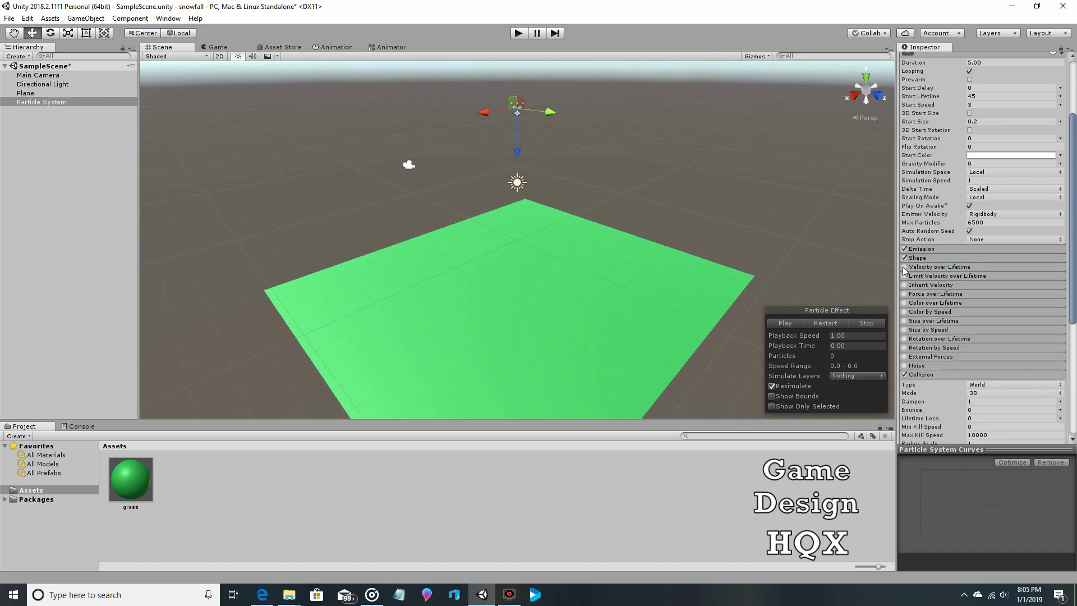
pyautogui.click(943, 267)
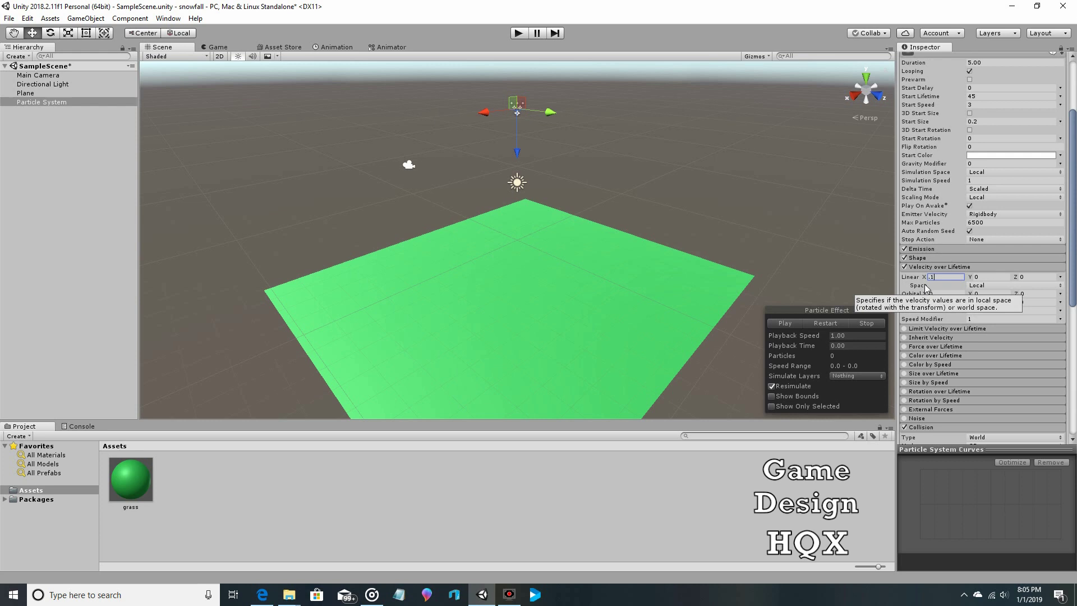
pyautogui.click(519, 33)
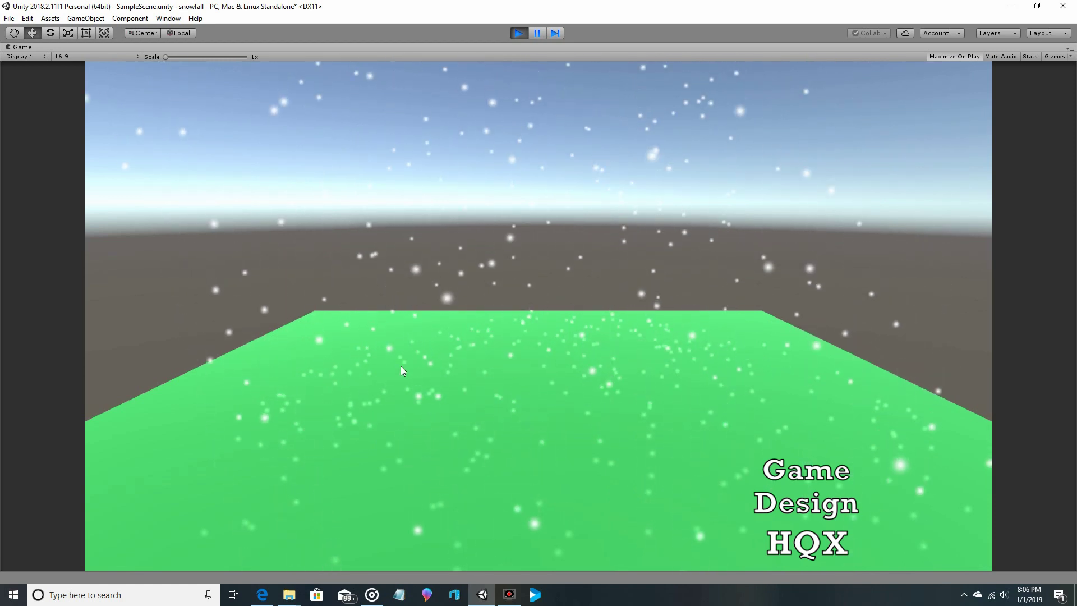
# Stop play and change the Velocity over Lifetime Linear X to 0.6
pyautogui.click(517, 34)
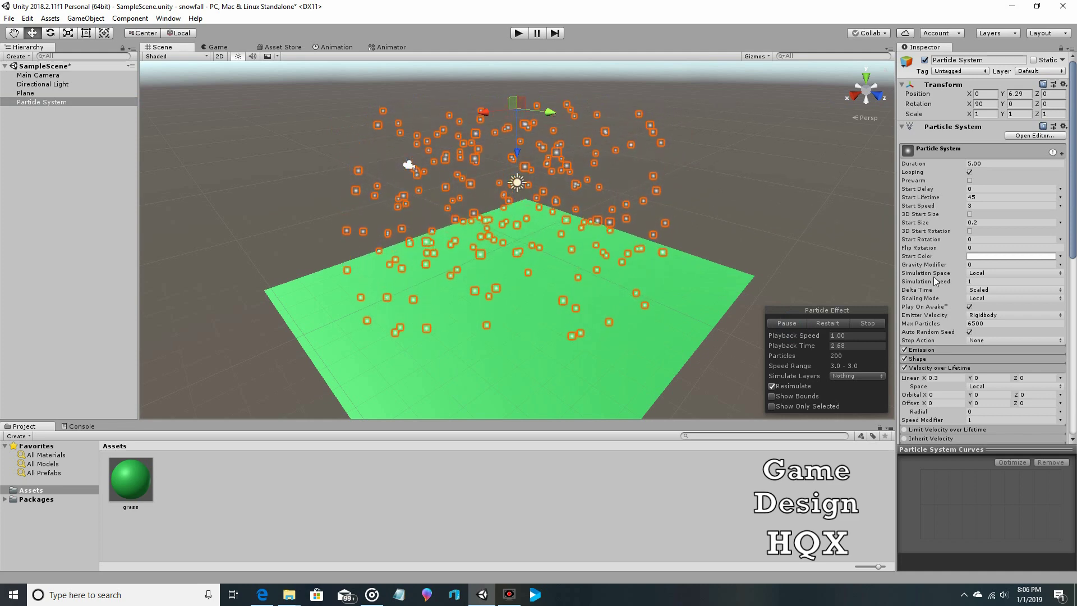
pyautogui.scroll(-2, 998, 349)
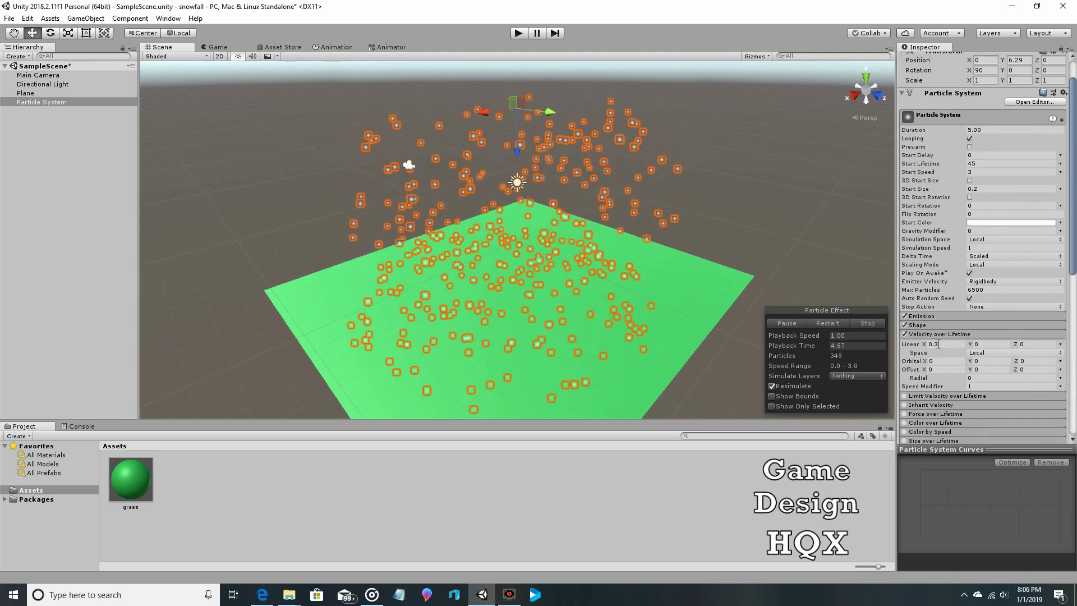
pyautogui.click(935, 344)
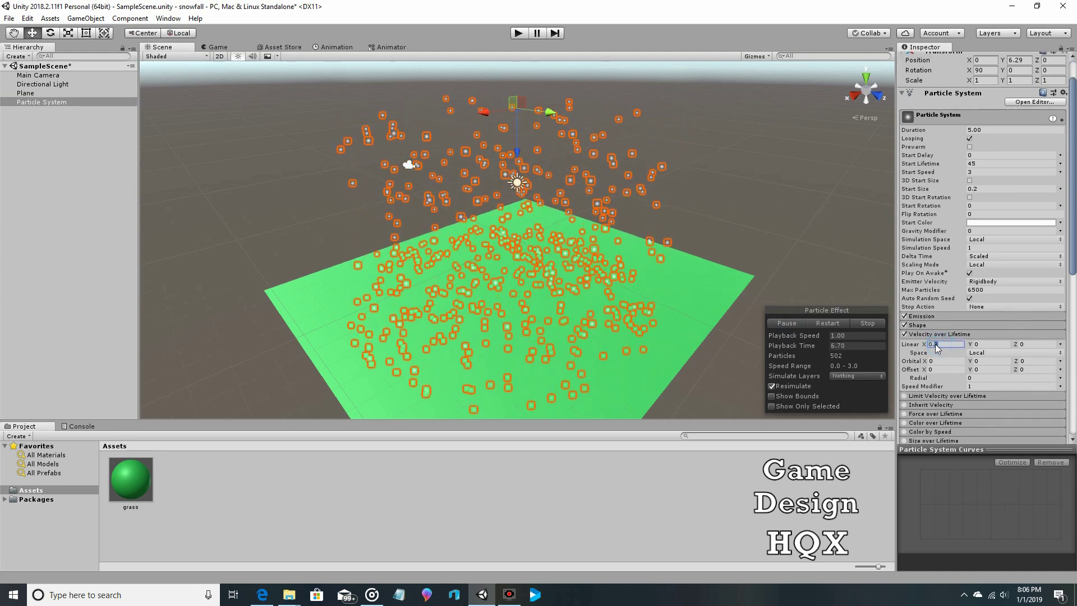
pyautogui.write('0.6')
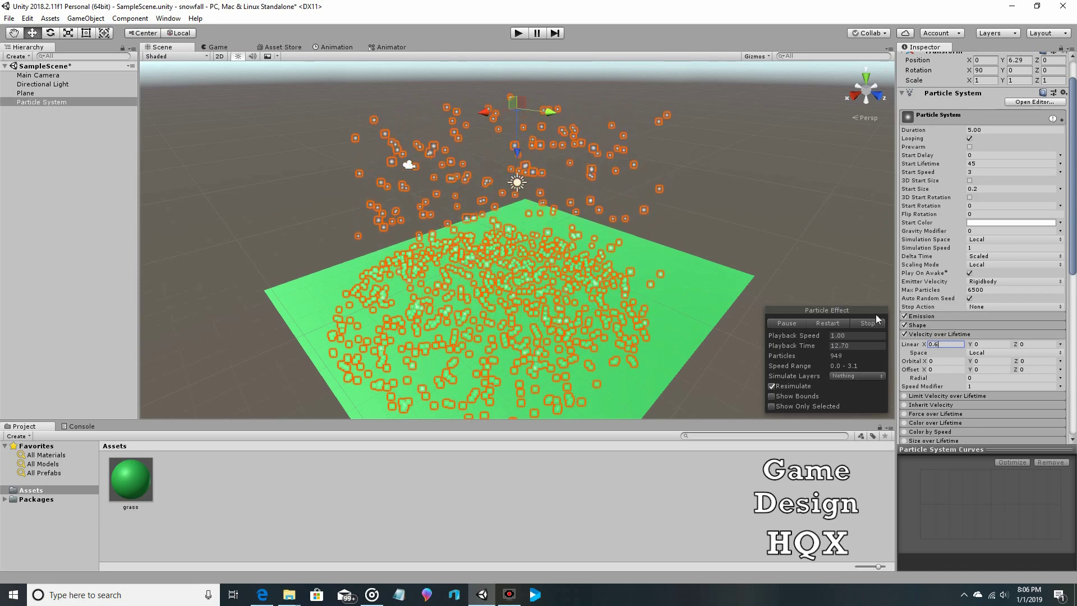
# Move the snow emitter to X -1.99, raise Linear X to 0.7, and replay
pyautogui.moveTo(483, 115); pyautogui.dragTo(516, 128)
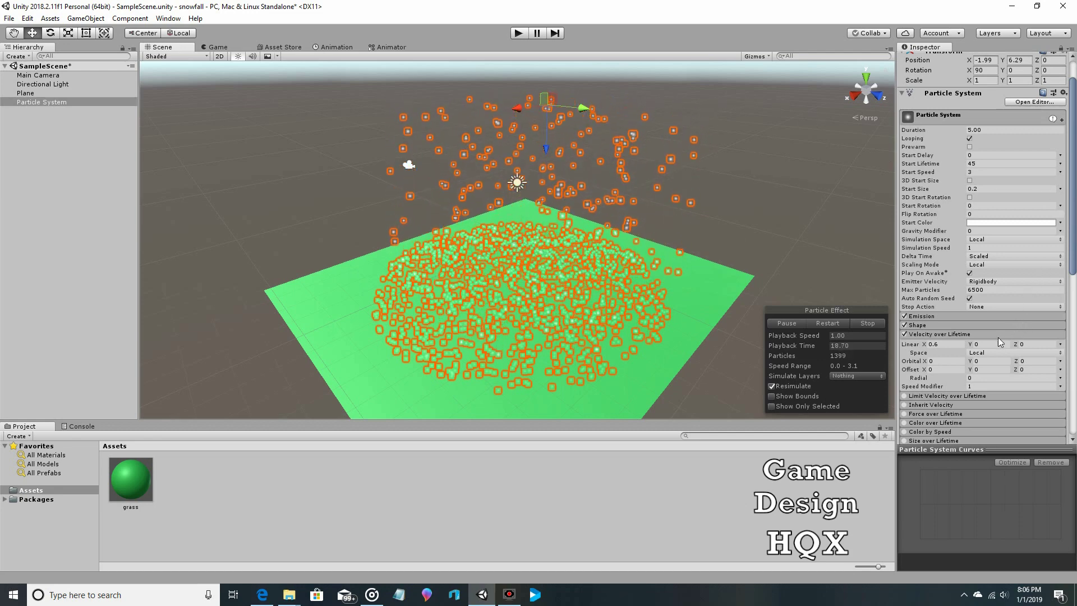
pyautogui.click(943, 344)
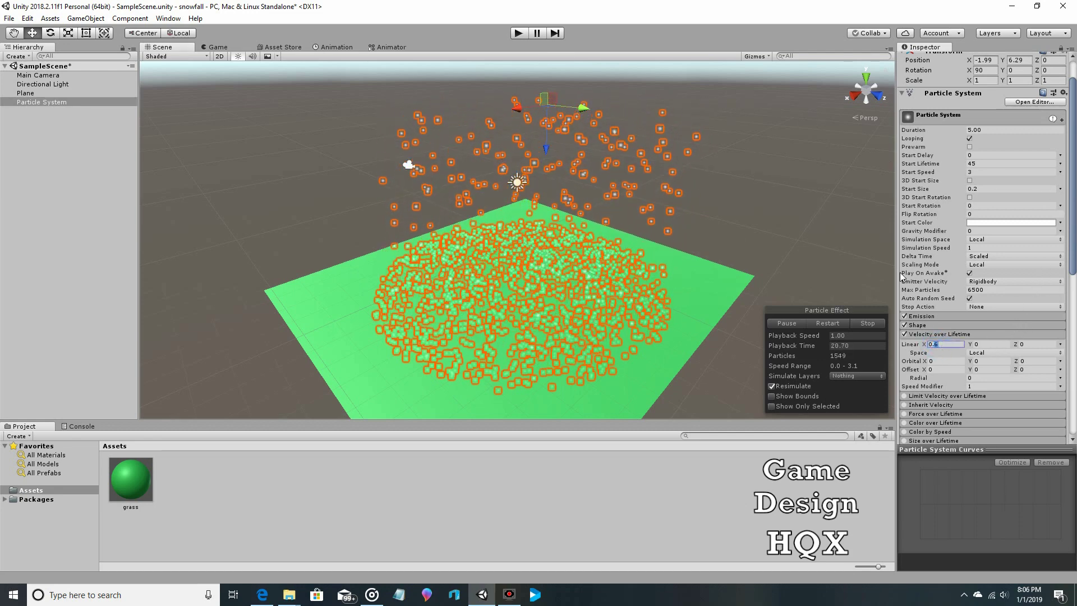
pyautogui.write('0.7')
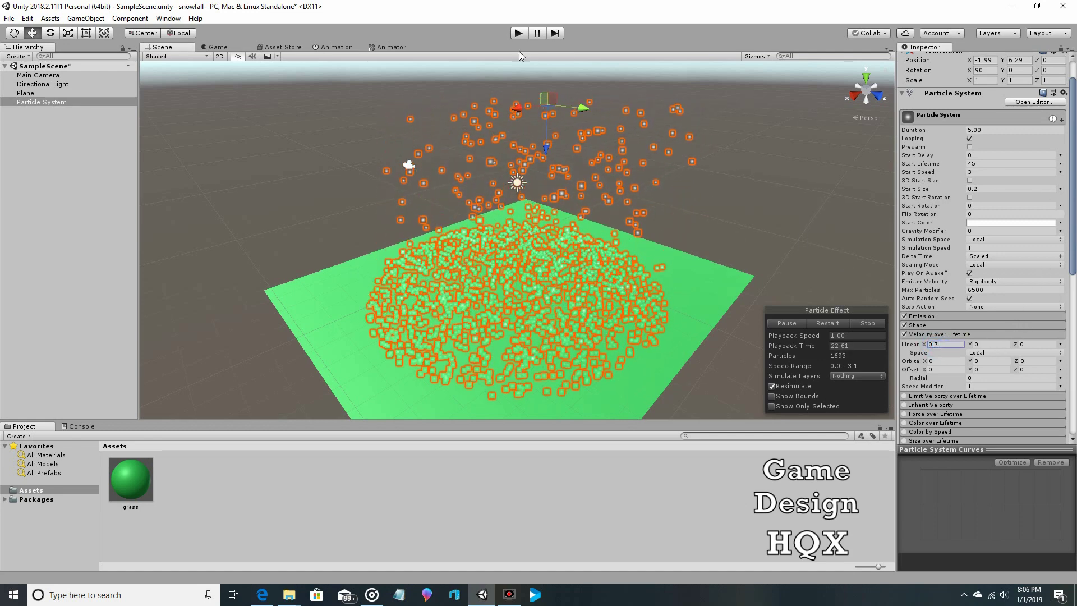
pyautogui.click(519, 34)
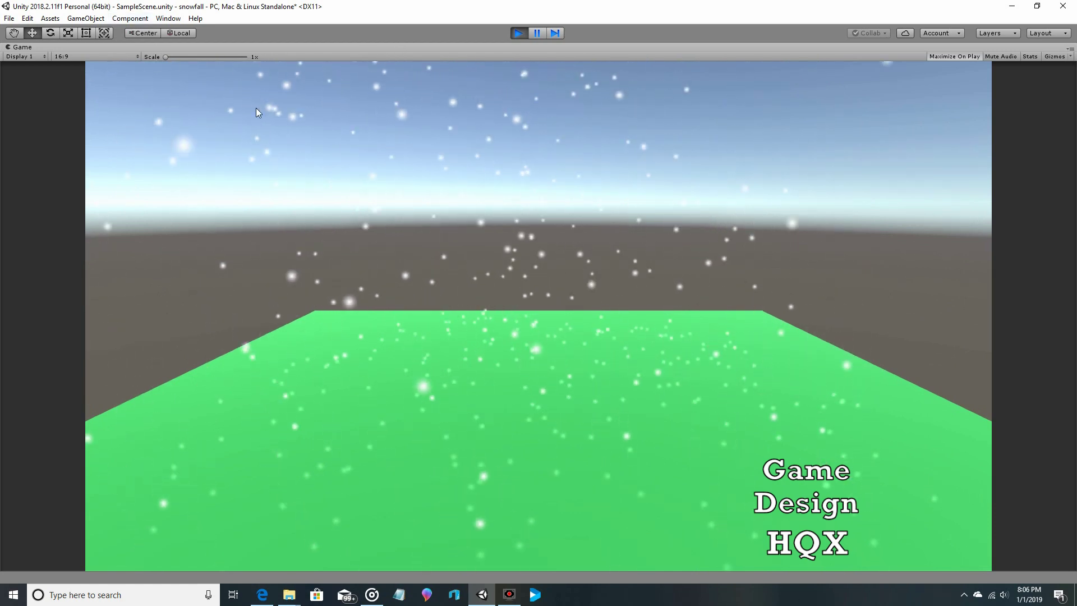
# Stop play and duplicate the snow particle system as Particle System (1)
pyautogui.click(518, 33)
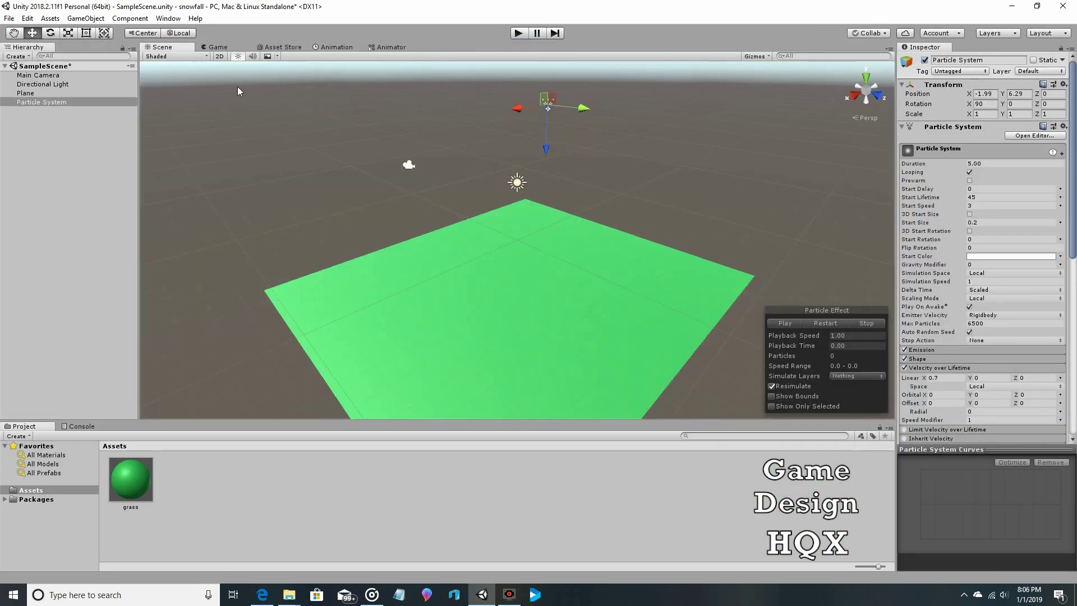
pyautogui.rightClick(72, 102)
pyautogui.click(48, 123)
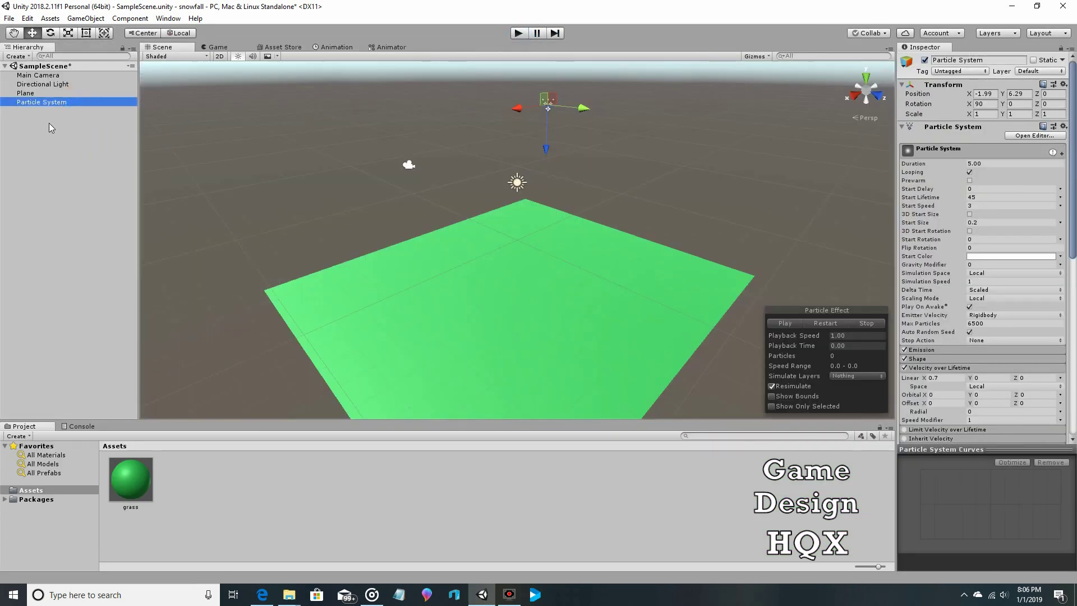
pyautogui.rightClick(46, 121)
pyautogui.click(68, 141)
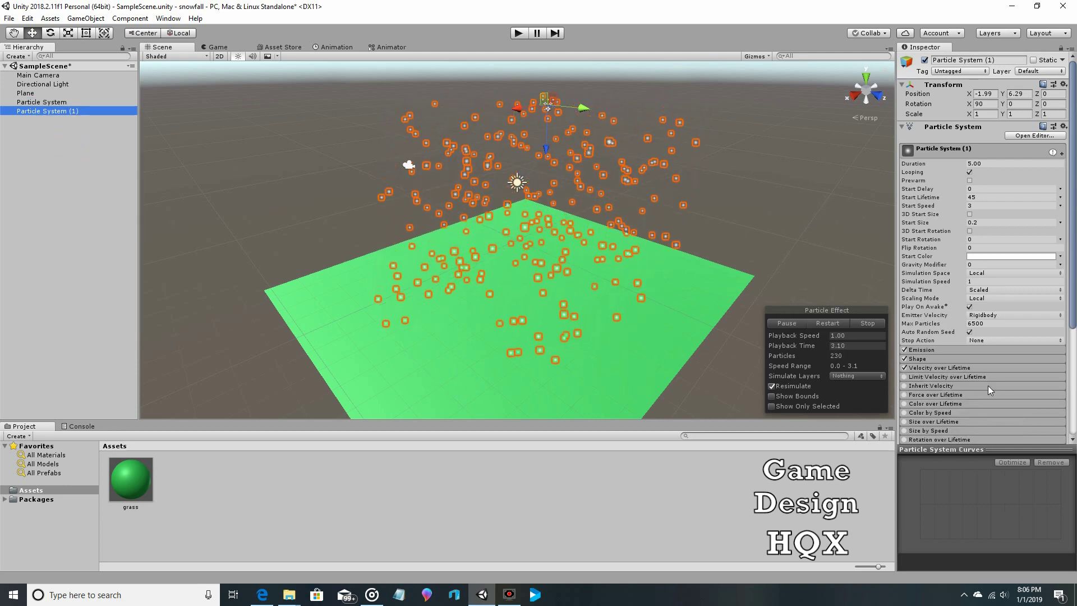
# Set the copy's Linear X velocity to -0.7 and shift it to the opposite side along X
pyautogui.scroll(-5, 991, 362)
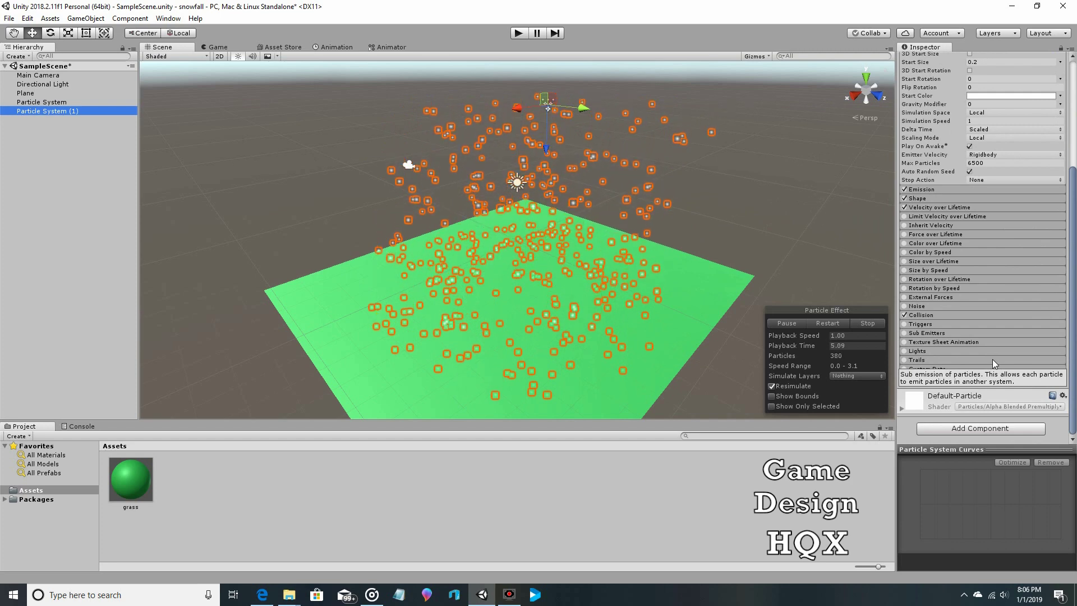
pyautogui.click(940, 207)
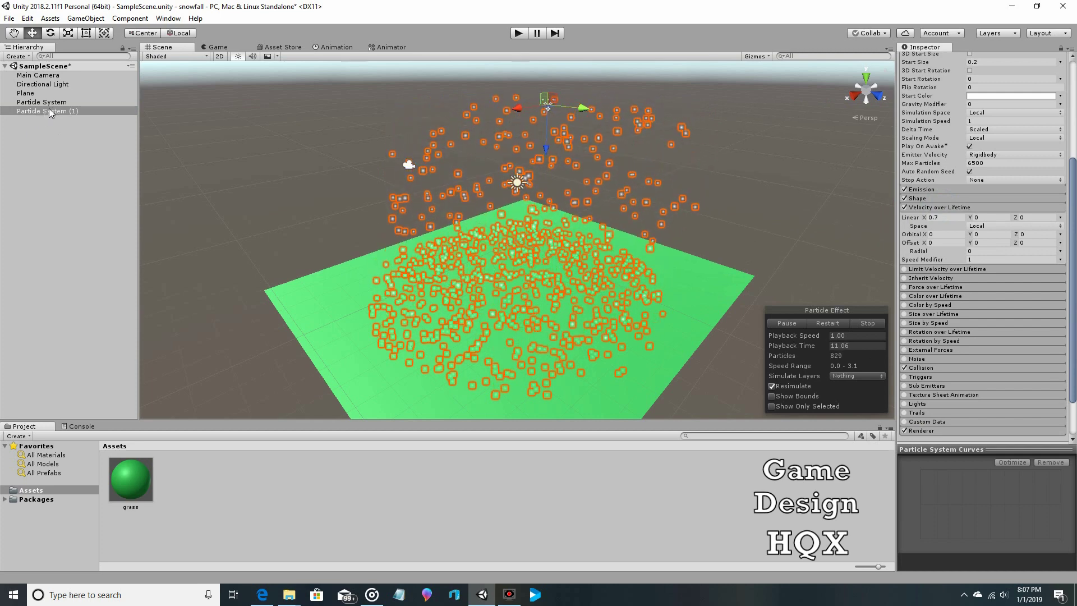
pyautogui.click(932, 218)
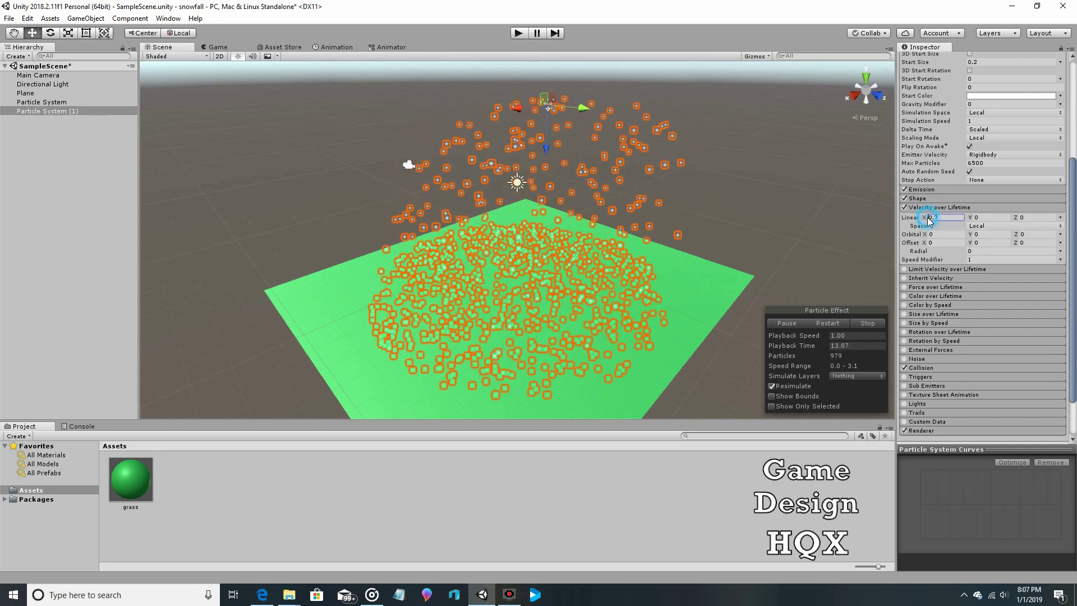
pyautogui.write('-7')
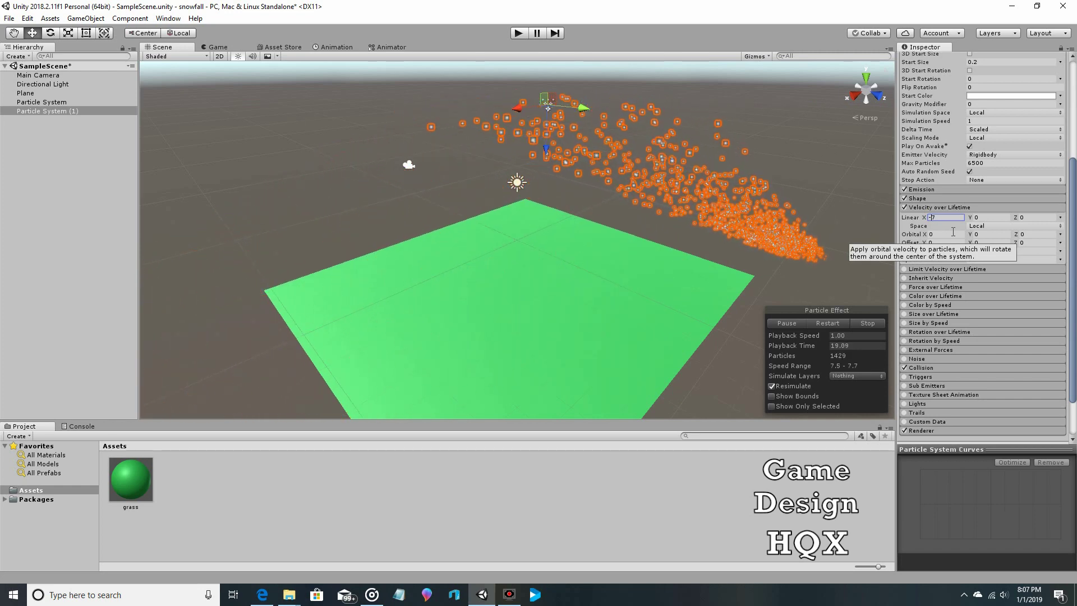
pyautogui.press('Escape')
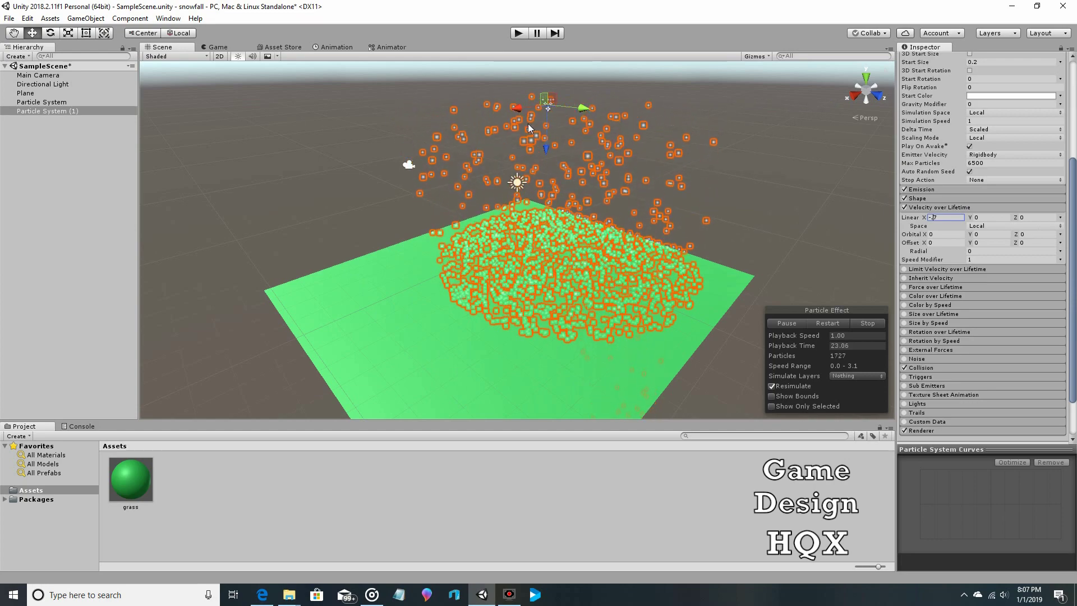
pyautogui.moveTo(520, 112); pyautogui.dragTo(452, 126)
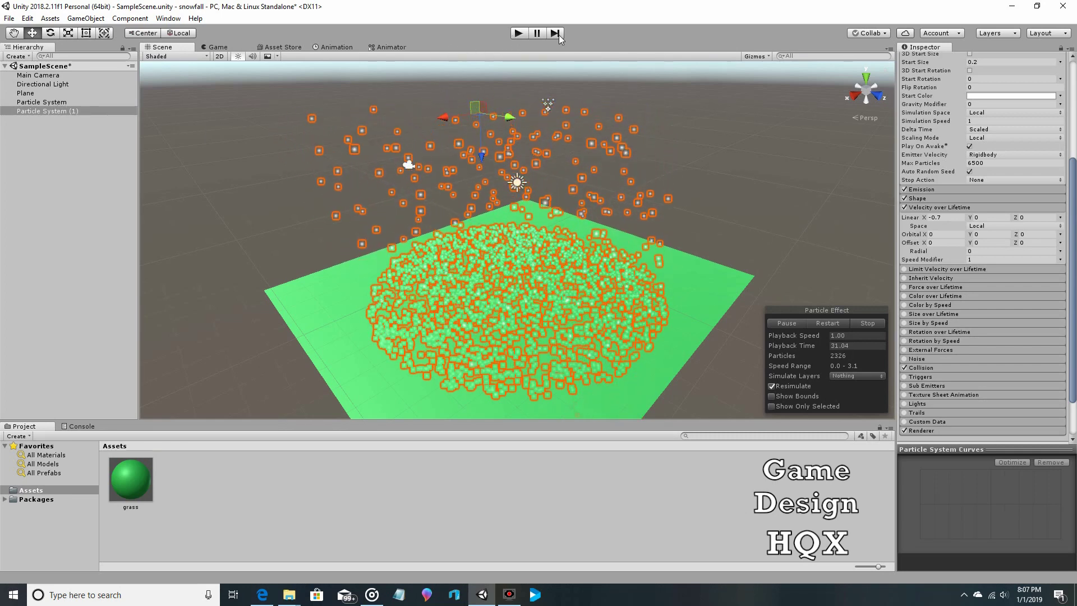
pyautogui.click(518, 34)
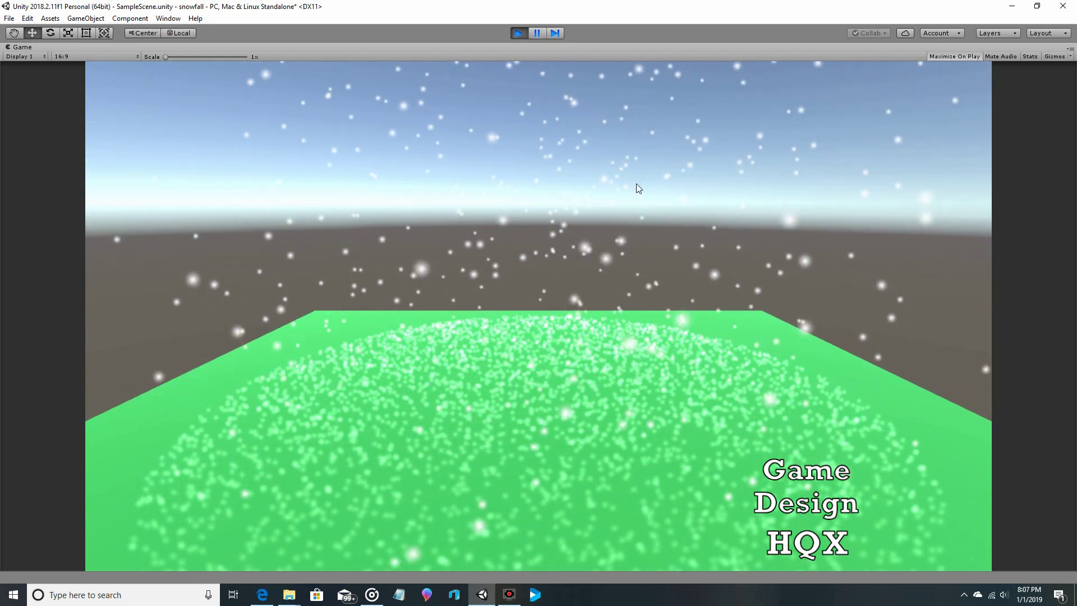
pyautogui.click(518, 34)
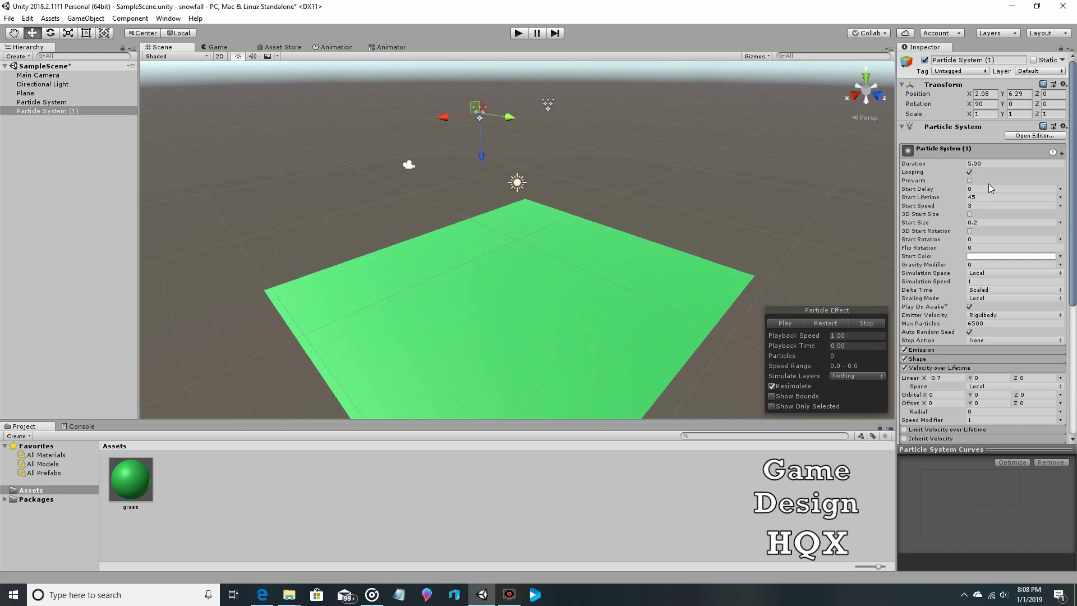
pyautogui.scroll(-6, 988, 188)
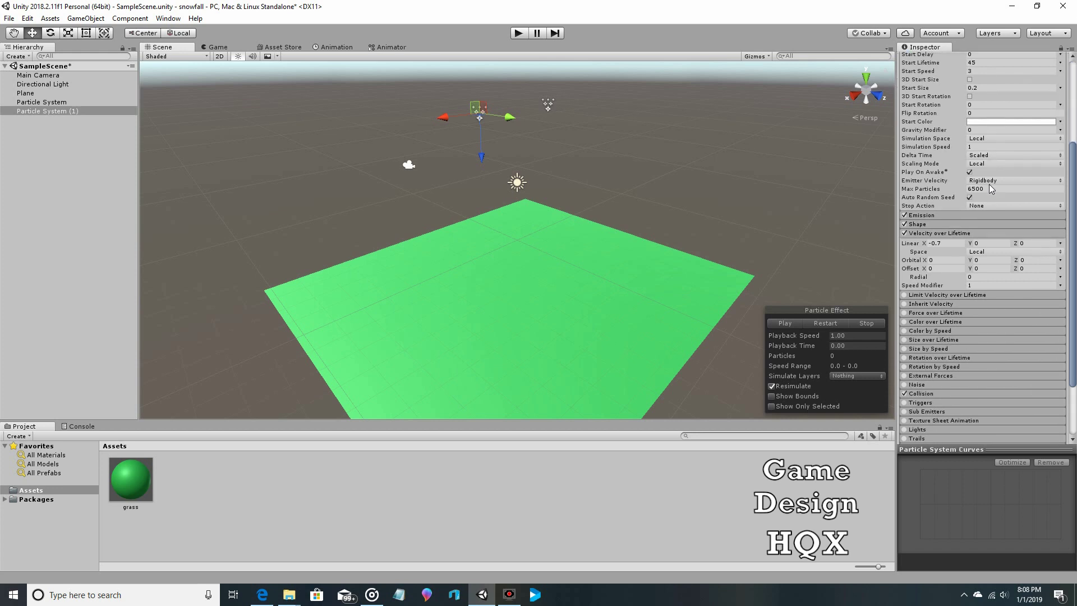
pyautogui.scroll(-1, 988, 188)
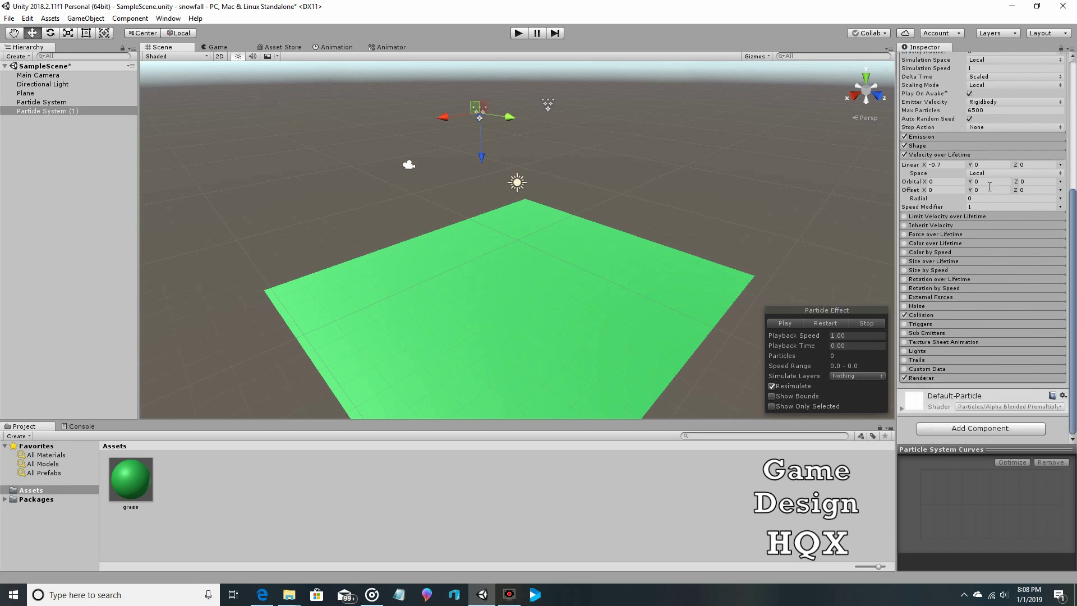
pyautogui.click(963, 315)
pyautogui.scroll(5, 968, 286)
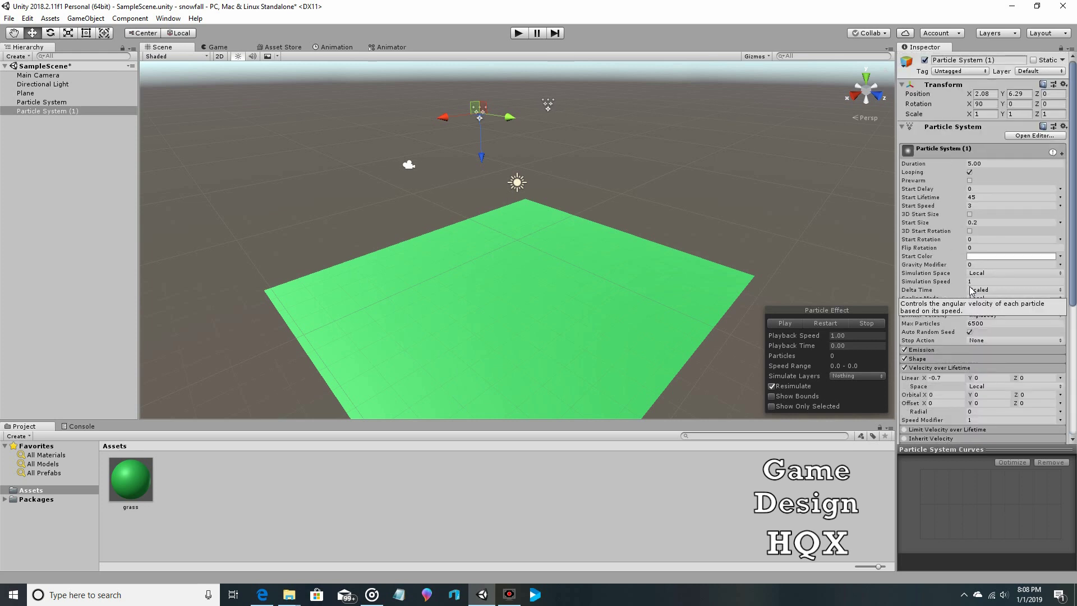